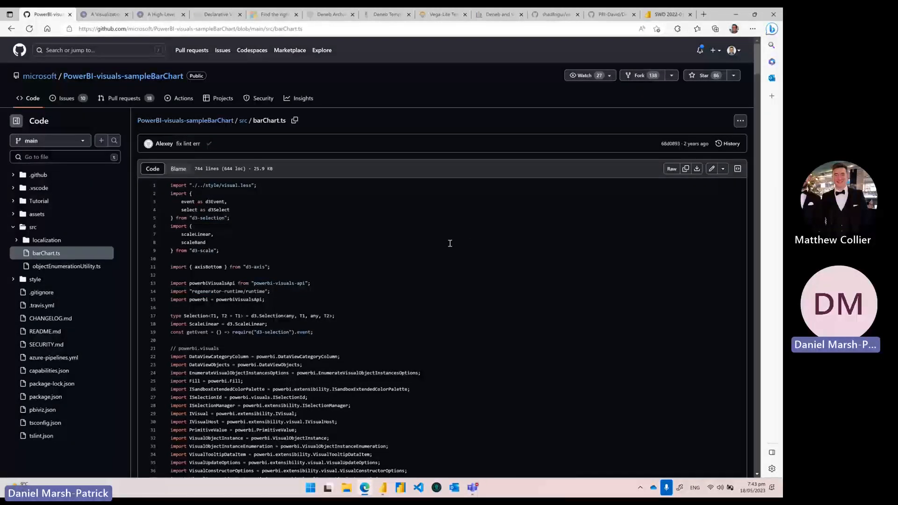
# Read through the barChart.ts source code of the PowerBI-visuals-sampleBarChart repository from the imports to the end of the file.
pyautogui.scroll(-10, 443, 260)
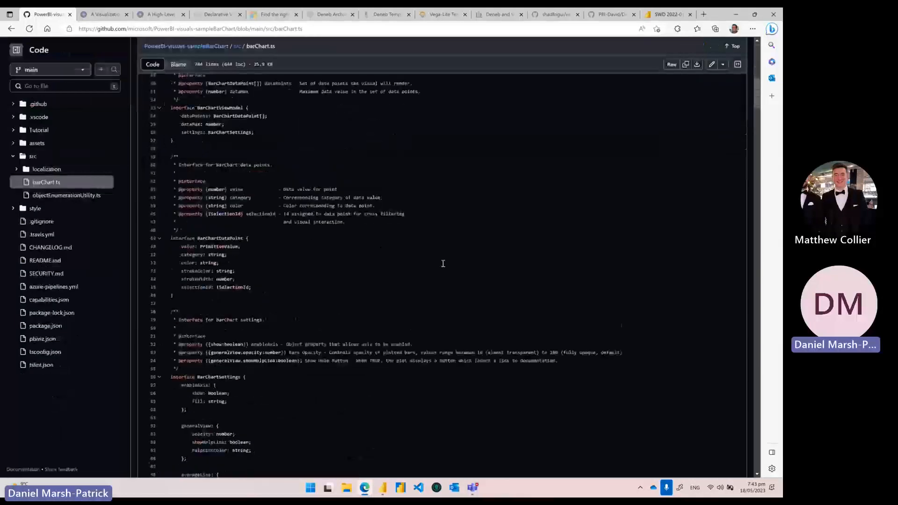
pyautogui.scroll(-15, 443, 264)
pyautogui.scroll(-20, 443, 263)
pyautogui.scroll(-20, 442, 266)
pyautogui.scroll(-20, 442, 266)
pyautogui.scroll(-20, 441, 270)
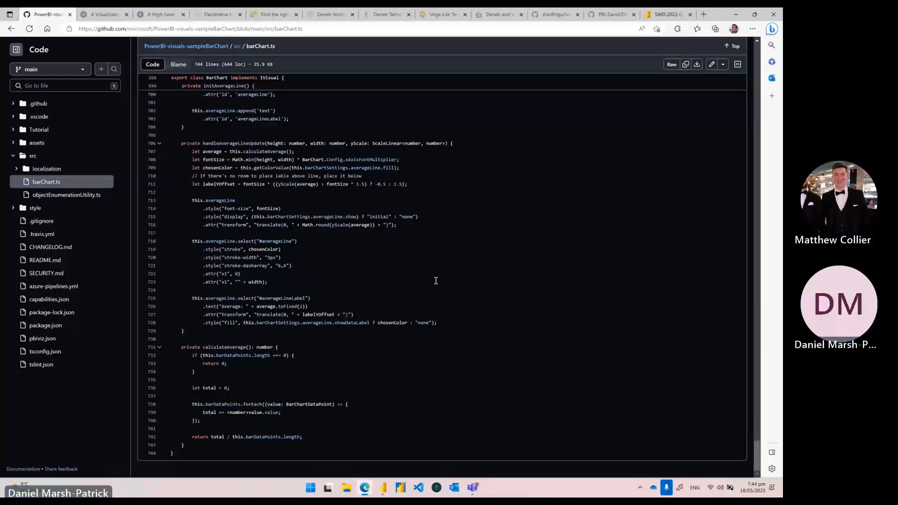
# Open the Vega site's example gallery and look through its chart categories down to Interaction Techniques.
pyautogui.click(102, 17)
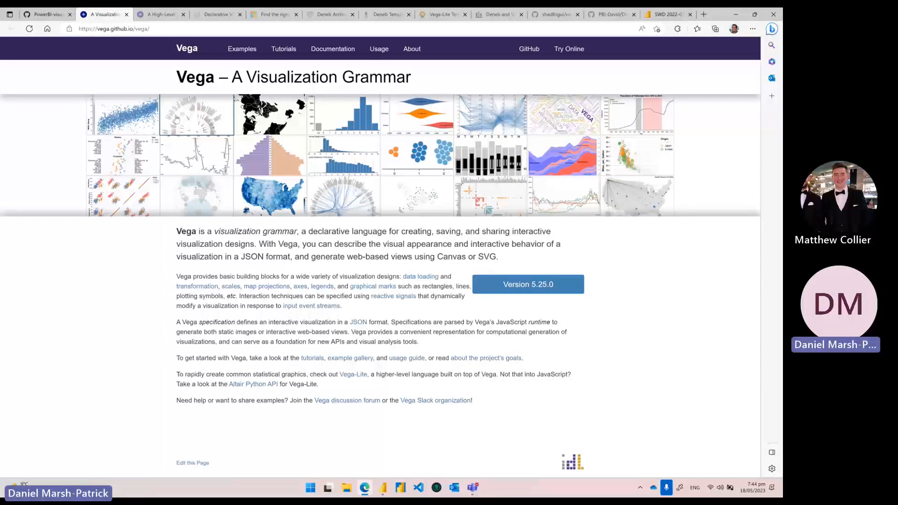
pyautogui.moveTo(172, 55)
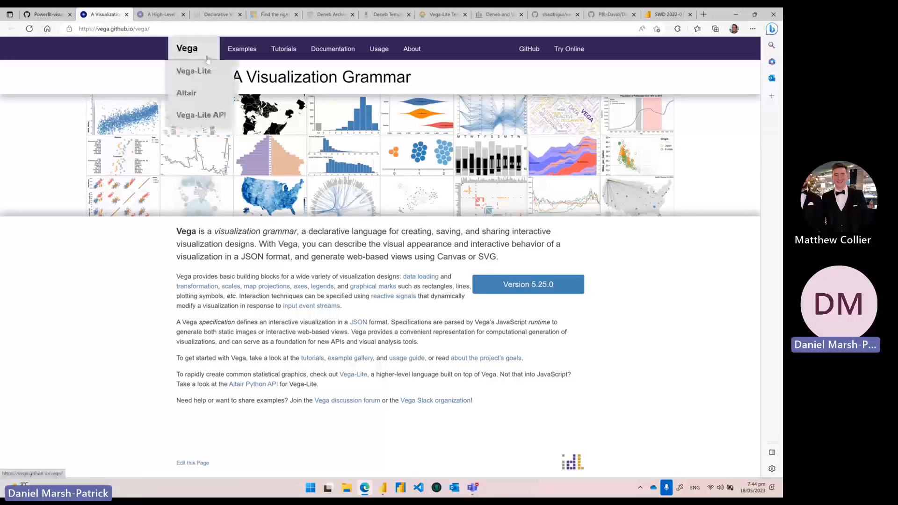
pyautogui.click(249, 52)
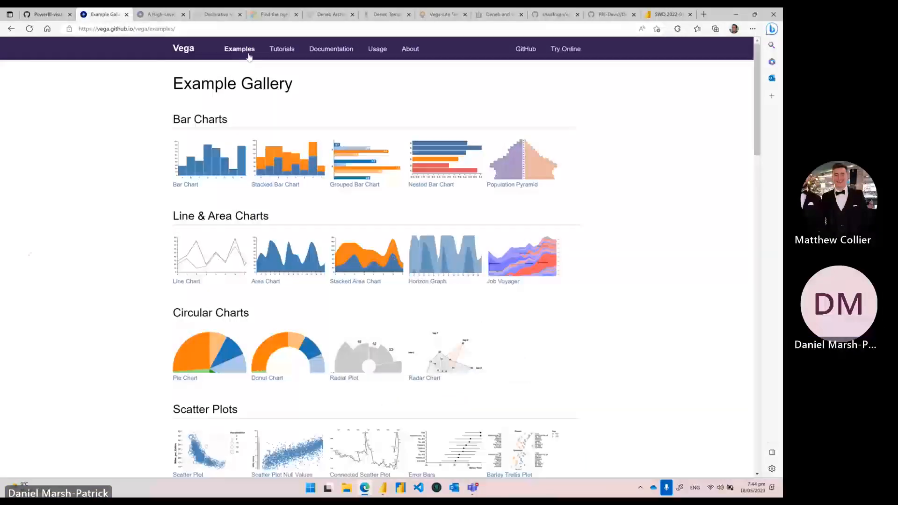
pyautogui.scroll(-10, 34, 264)
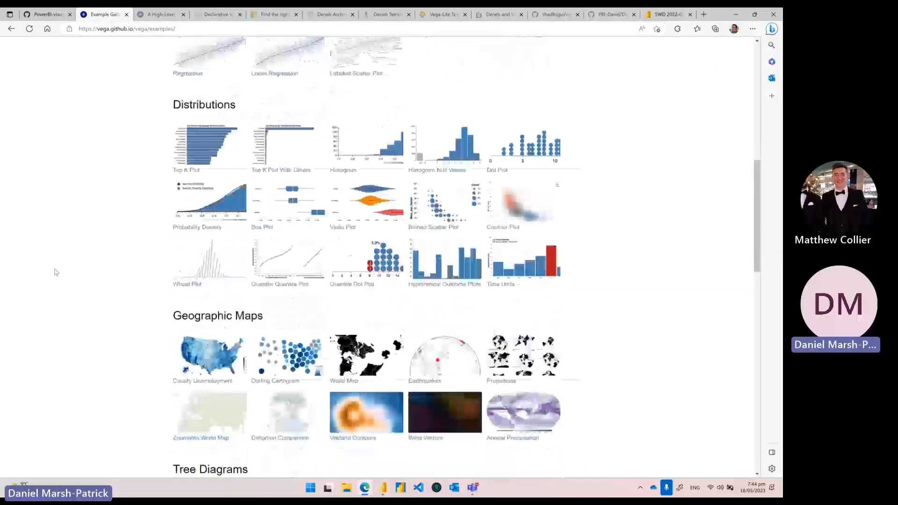
pyautogui.scroll(-1, 55, 272)
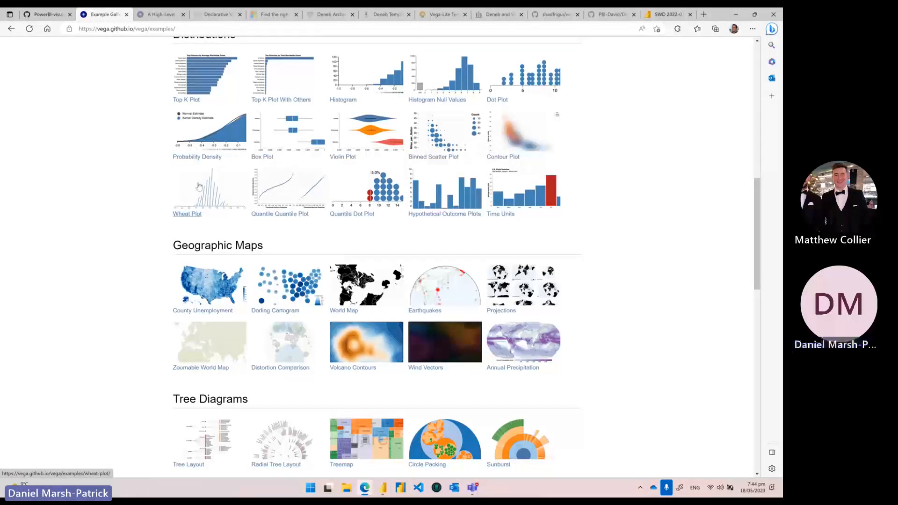
pyautogui.scroll(-2, 116, 325)
pyautogui.scroll(-5, 116, 325)
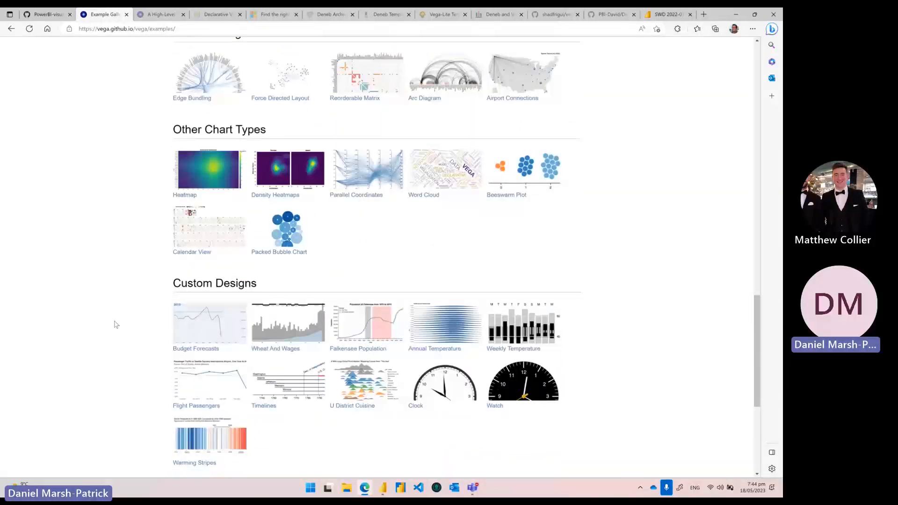
pyautogui.scroll(-4, 116, 325)
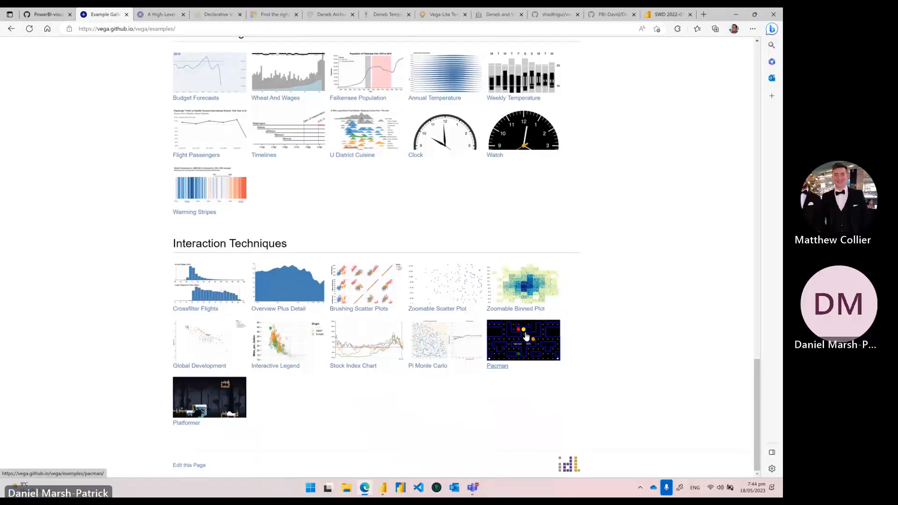
# Open the basic Bar Chart example from the Vega gallery and enlarge the page to read its JSON specification.
pyautogui.scroll(12, 95, 403)
pyautogui.scroll(10, 101, 352)
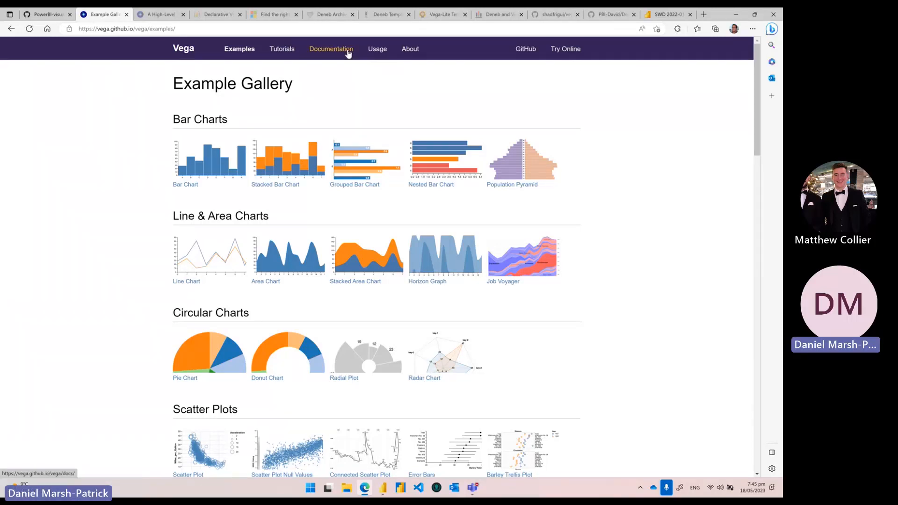
pyautogui.click(210, 169)
pyautogui.scroll(-3, 195, 197)
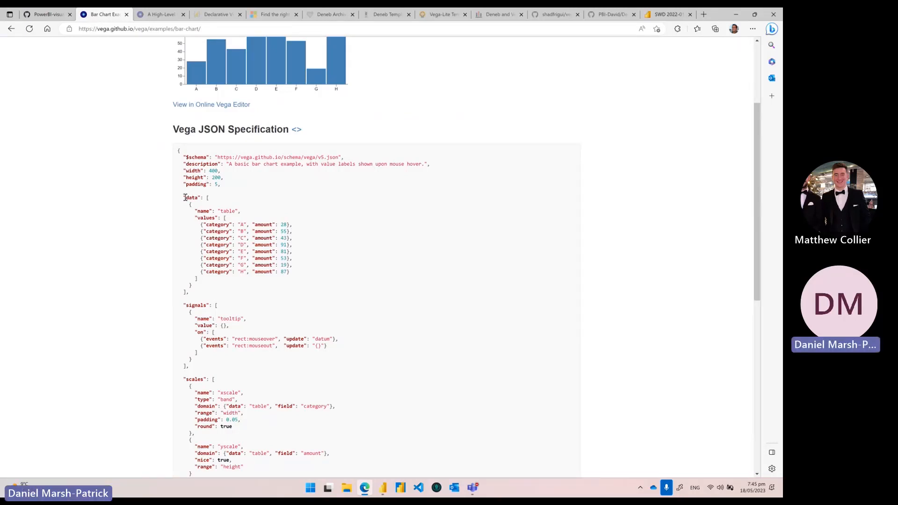
pyautogui.hotkey('ctrl', '+')
pyautogui.hotkey('ctrl', '+')
pyautogui.hotkey('ctrl', '+')
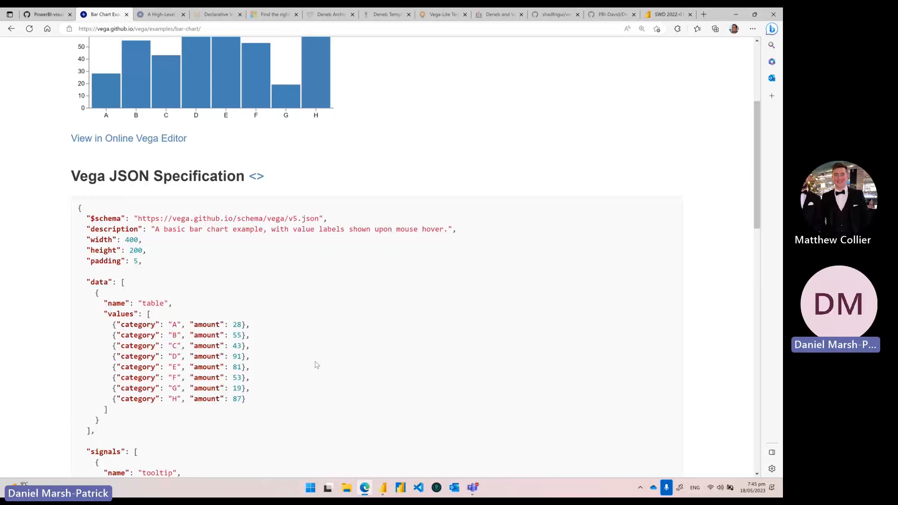
# Highlight the data block of the Vega bar chart specification and examine its signals, scales, axes and marks sections.
pyautogui.scroll(-4, 294, 270)
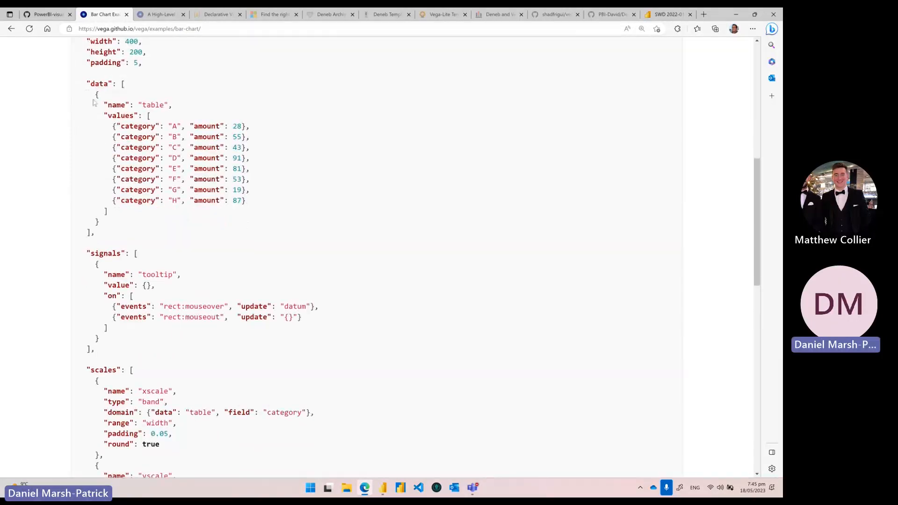
pyautogui.moveTo(88, 83); pyautogui.dragTo(98, 232)
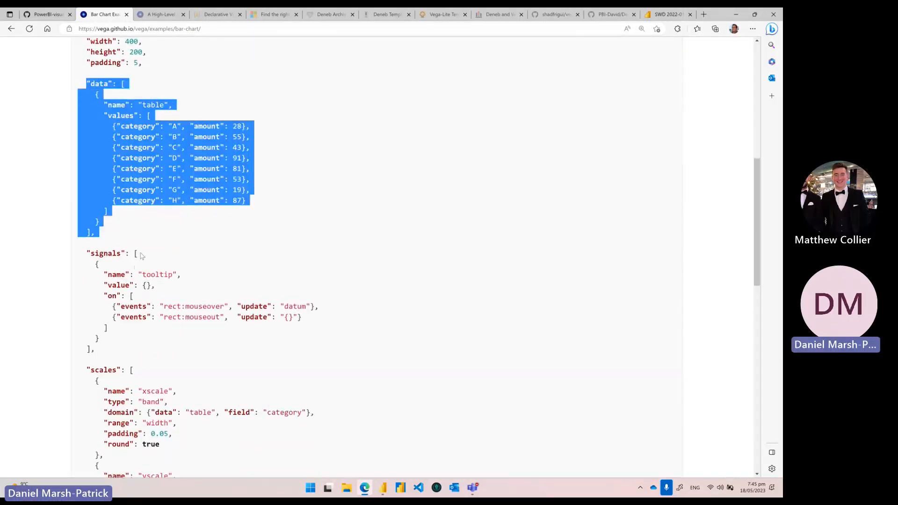
pyautogui.scroll(-3, 134, 269)
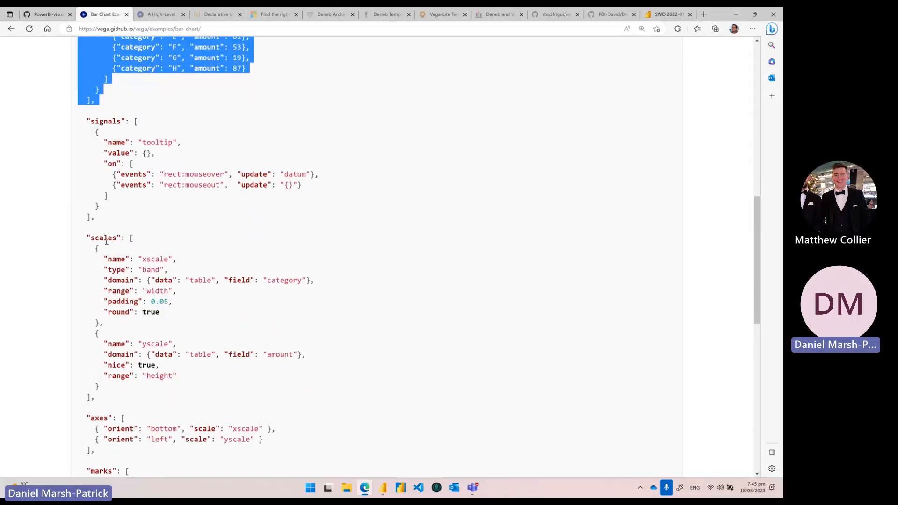
pyautogui.scroll(-2, 106, 255)
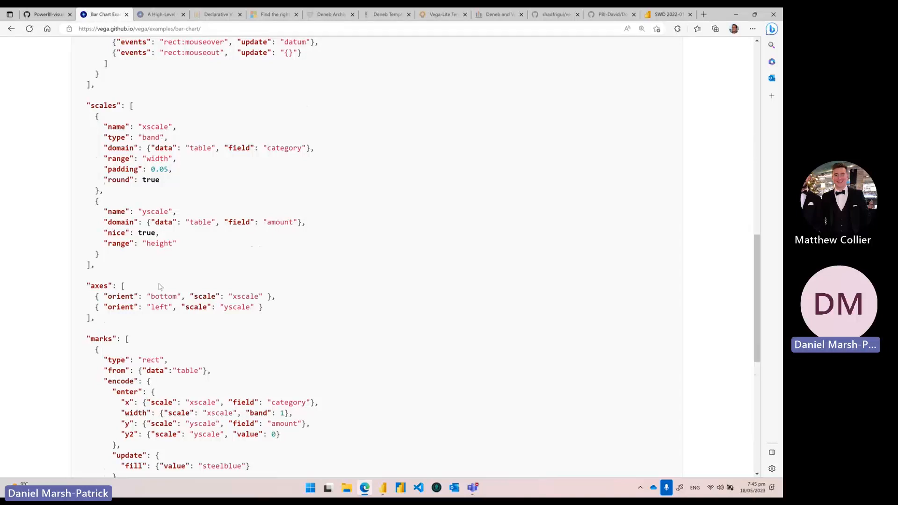
pyautogui.scroll(-7, 159, 286)
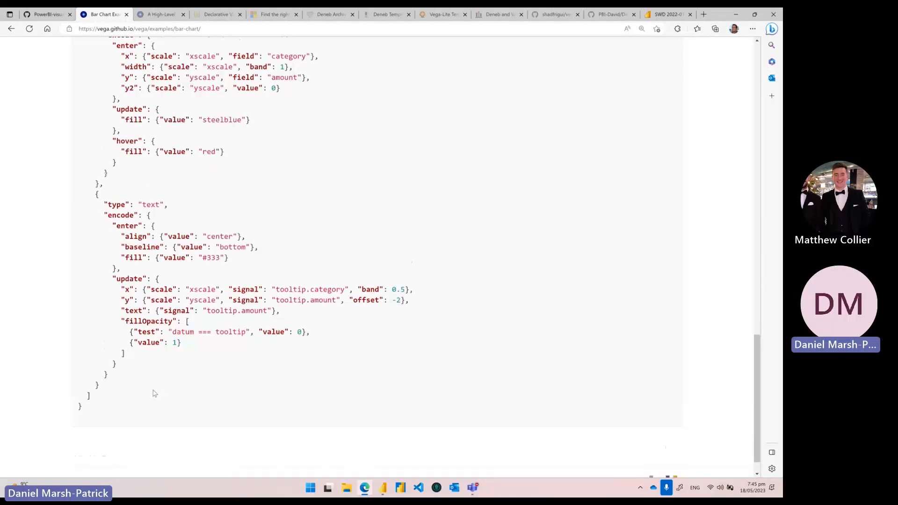
pyautogui.scroll(-1, 155, 393)
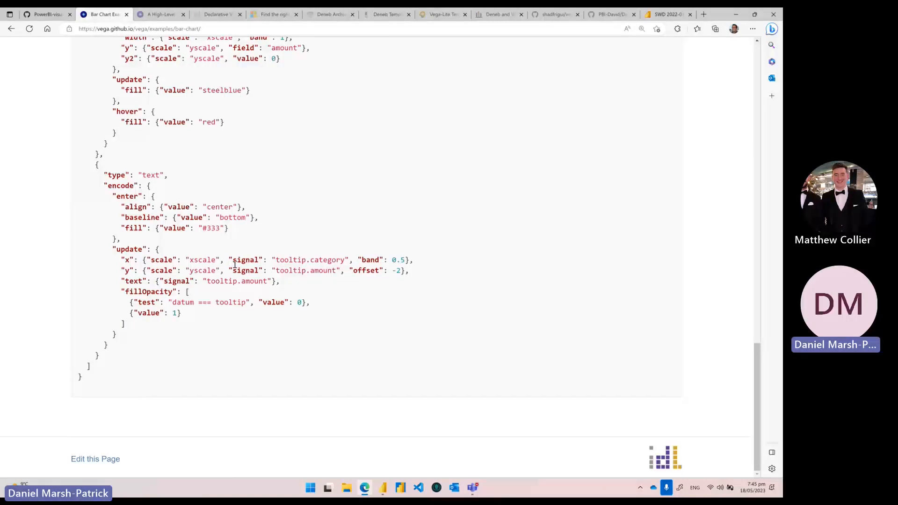
# Open the Vega-Lite site's example gallery and examine the bar chart, histogram, density, dot, scatter and strip plot examples.
pyautogui.click(161, 18)
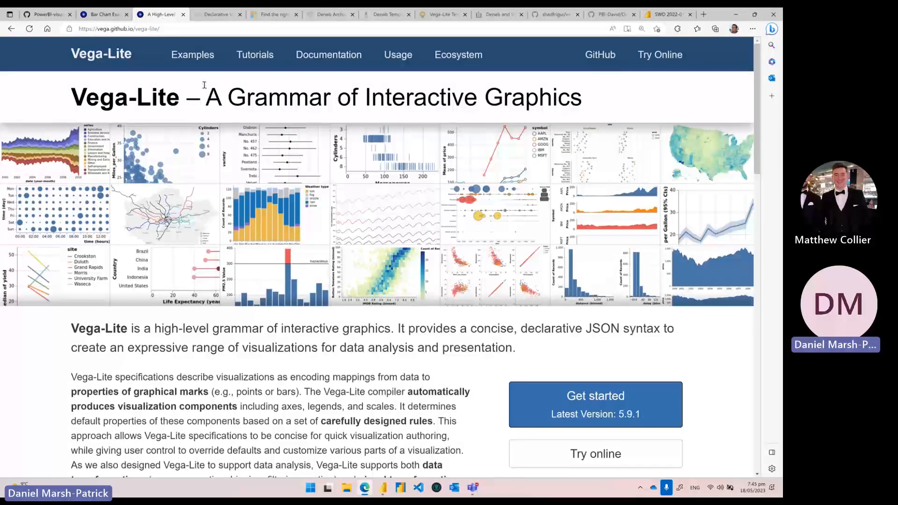
pyautogui.click(184, 62)
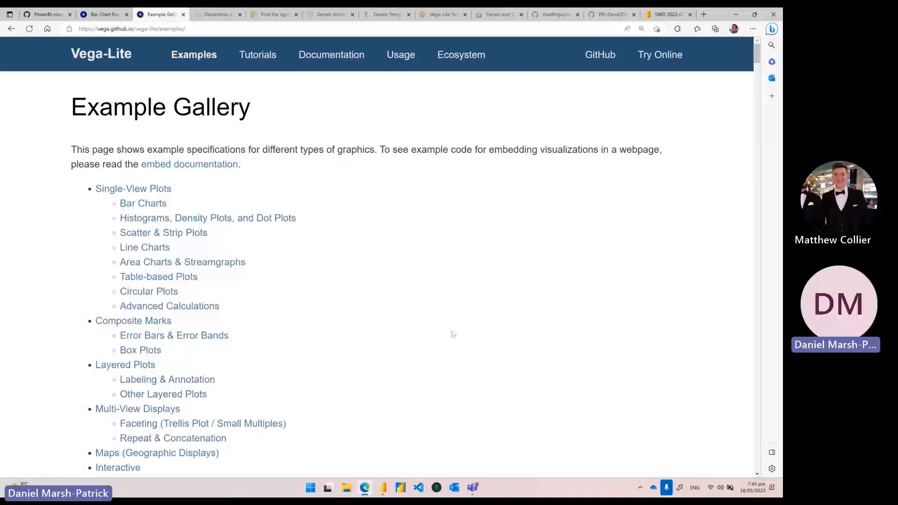
pyautogui.scroll(-10, 435, 318)
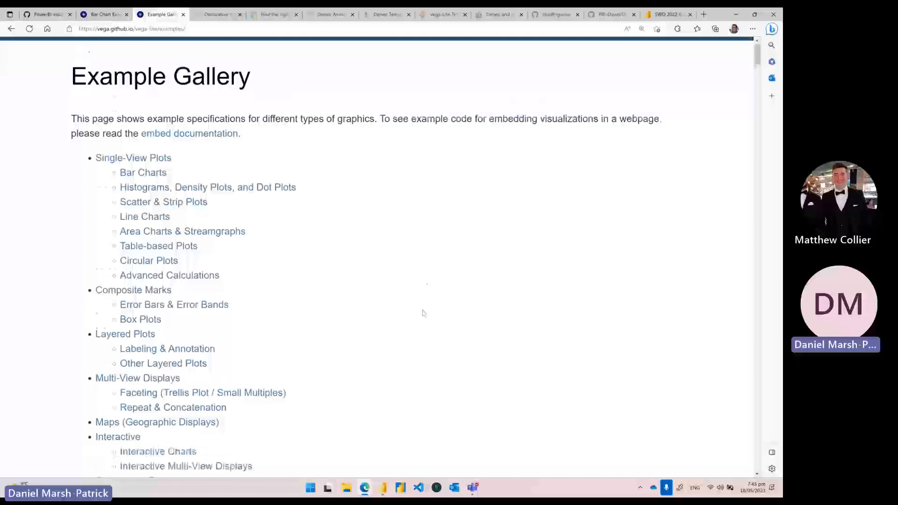
pyautogui.scroll(-10, 457, 332)
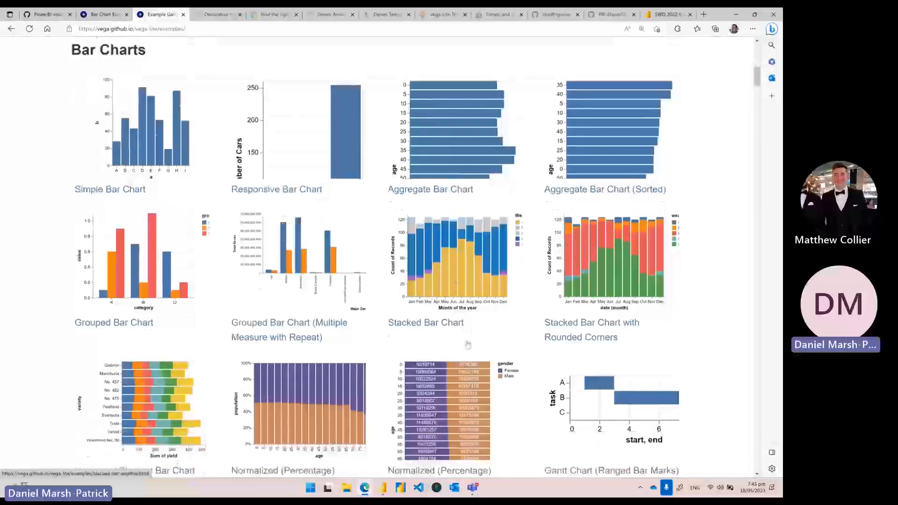
pyautogui.scroll(-10, 467, 343)
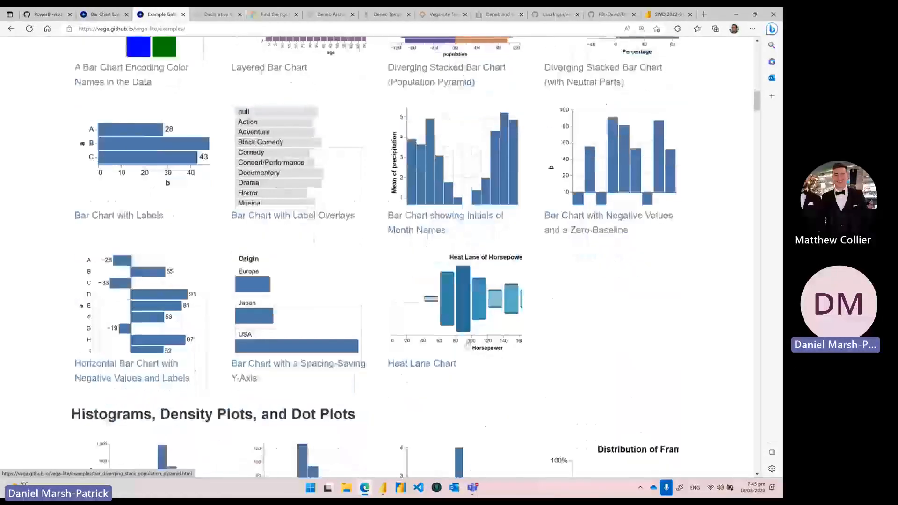
pyautogui.scroll(4, 429, 269)
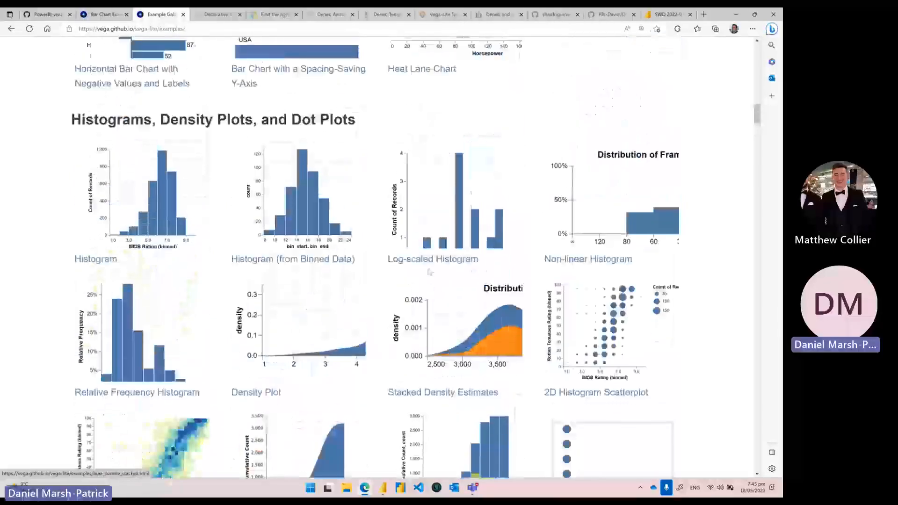
pyautogui.scroll(-7, 506, 382)
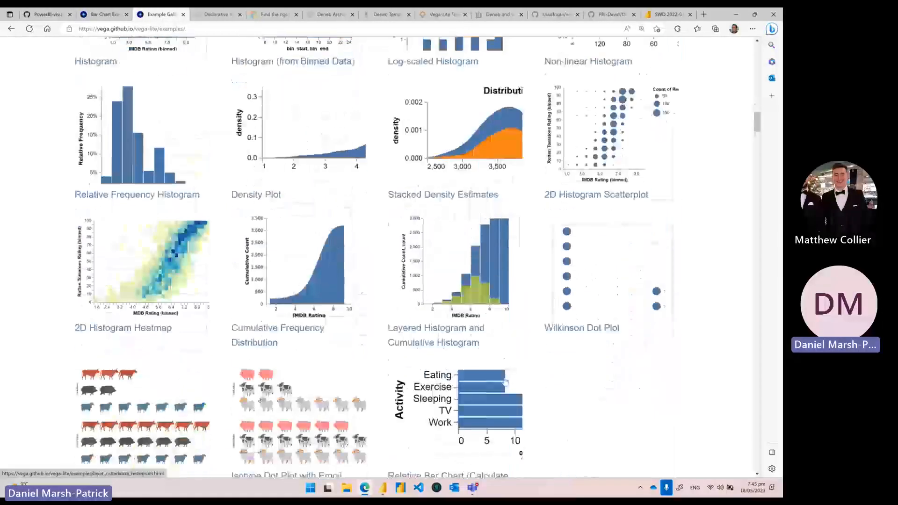
pyautogui.scroll(-7, 506, 382)
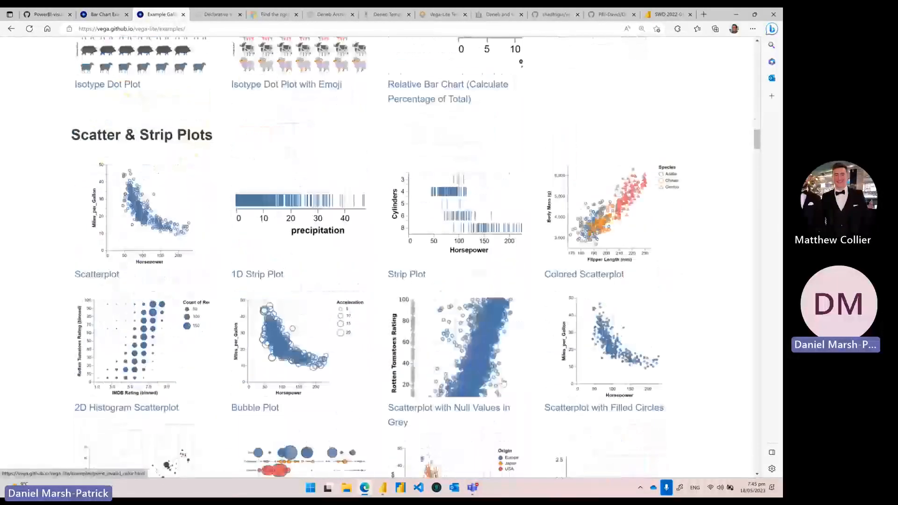
pyautogui.scroll(-4, 503, 382)
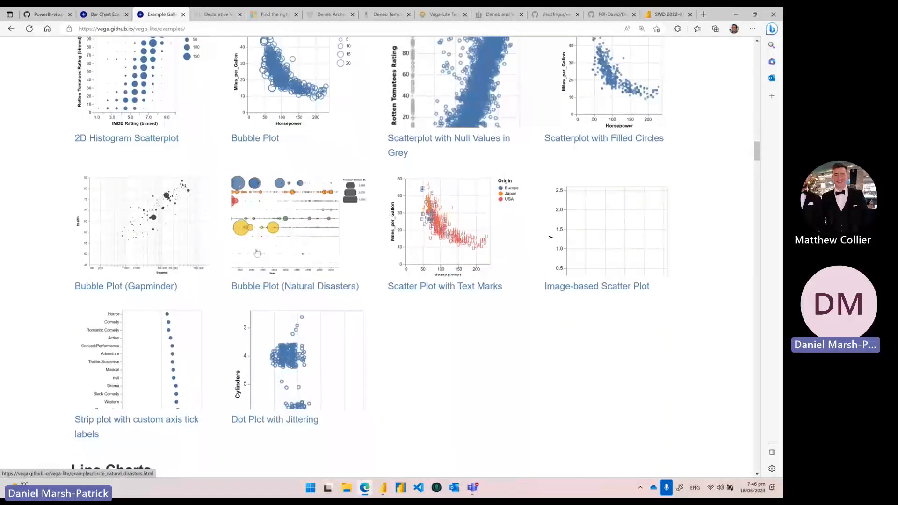
# Examine the Vega-Lite gallery's line, area, table-based, circular and advanced calculation examples, down to the Composite Marks section.
pyautogui.scroll(-6, 413, 391)
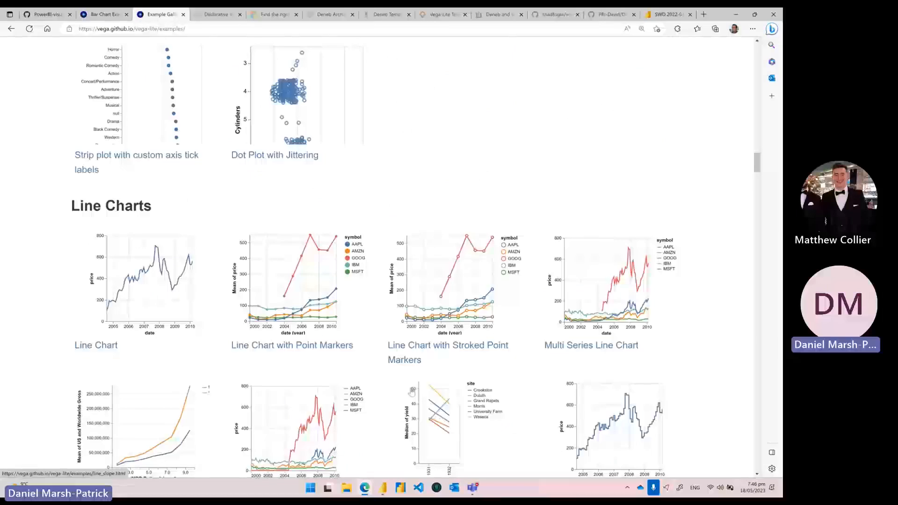
pyautogui.scroll(-8, 412, 394)
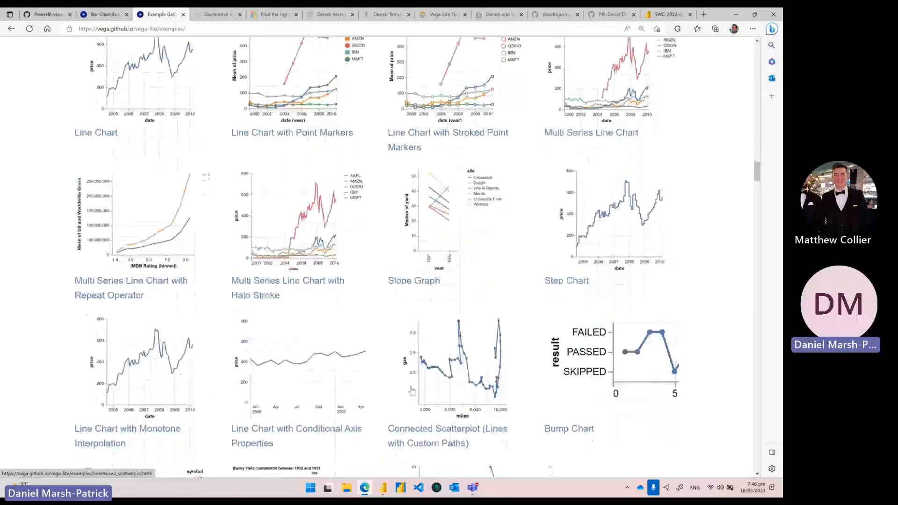
pyautogui.scroll(-6, 412, 392)
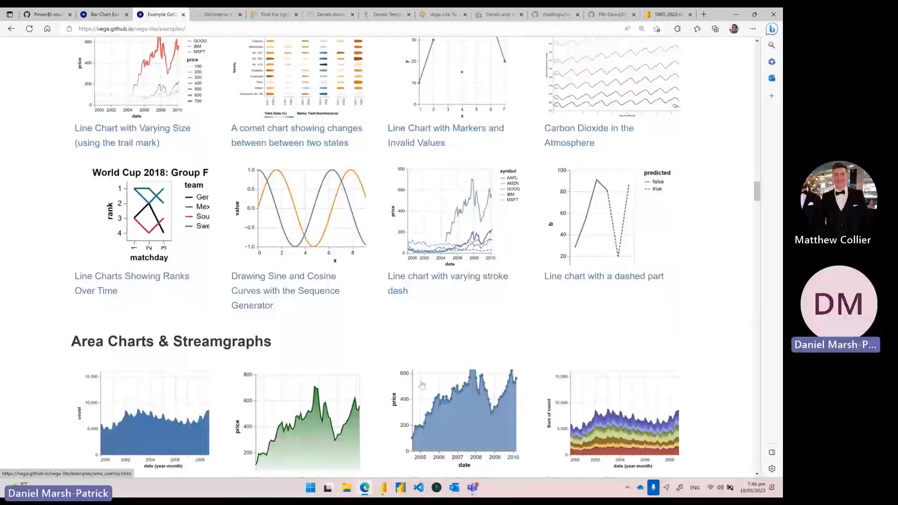
pyautogui.scroll(-7, 420, 389)
pyautogui.scroll(-3, 420, 382)
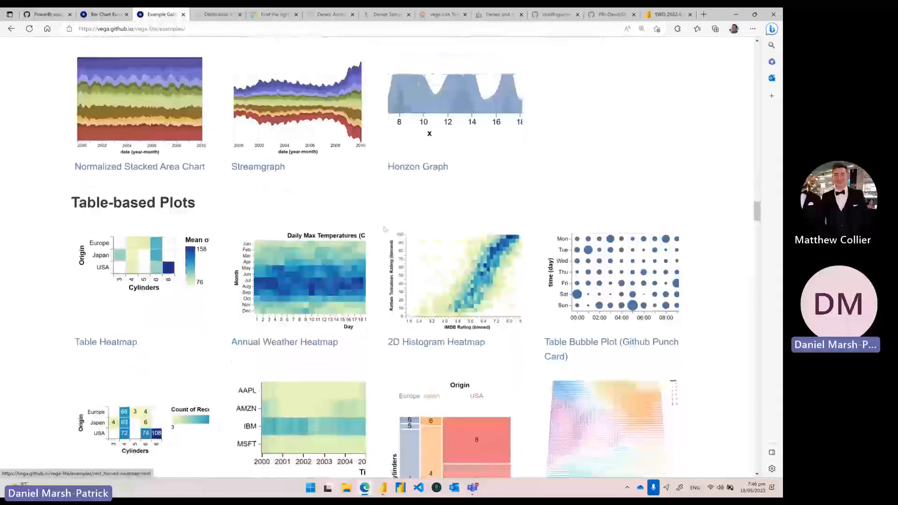
pyautogui.scroll(-4, 378, 355)
pyautogui.scroll(-4, 379, 355)
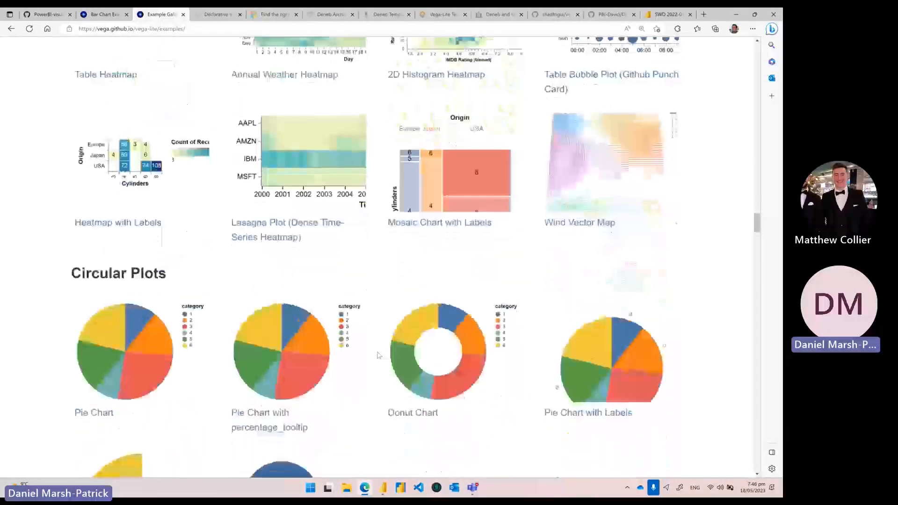
pyautogui.scroll(-3, 378, 355)
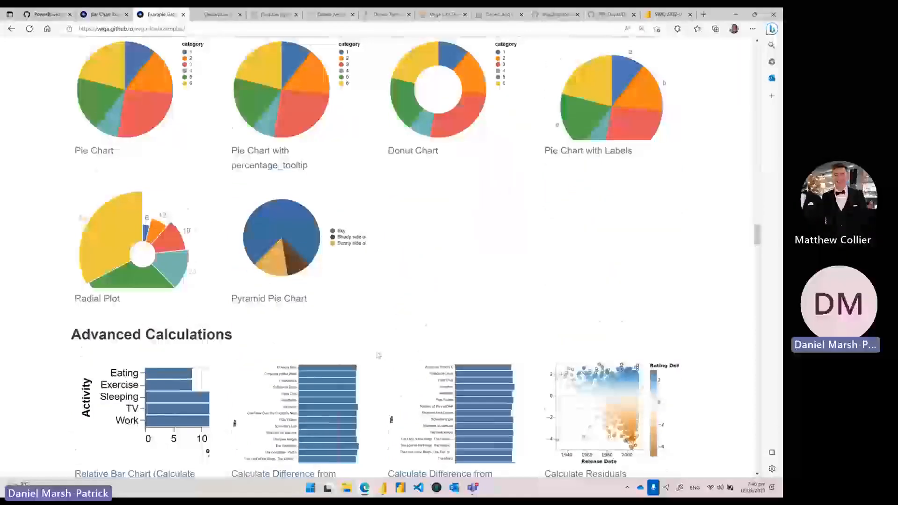
pyautogui.scroll(-6, 379, 356)
pyautogui.scroll(-4, 376, 355)
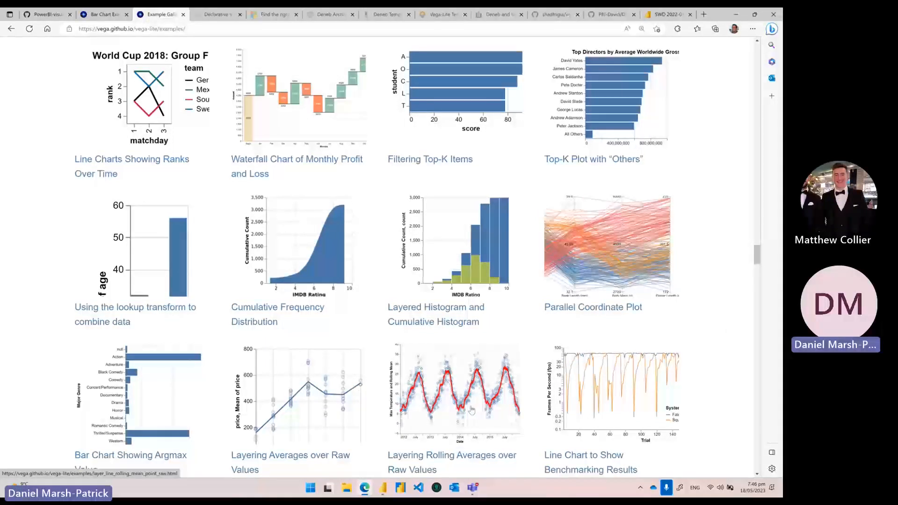
pyautogui.scroll(-10, 494, 403)
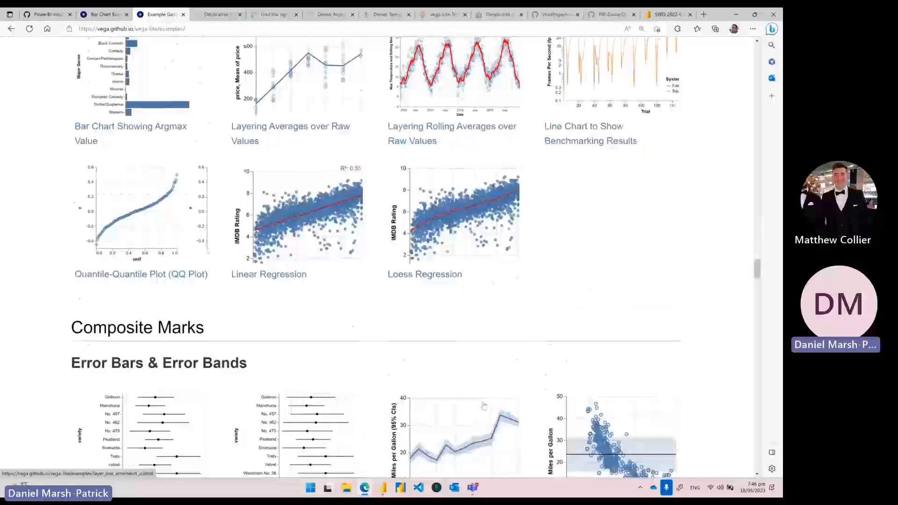
# Examine the Vega-Lite gallery's error bar, box plot, labeling and annotation examples, down to Other Layered Plots.
pyautogui.scroll(-7, 483, 404)
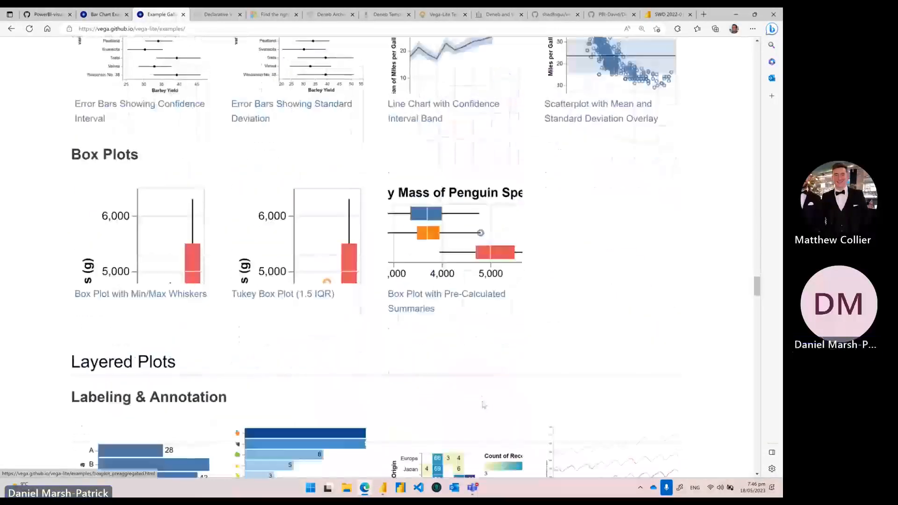
pyautogui.scroll(-3, 483, 405)
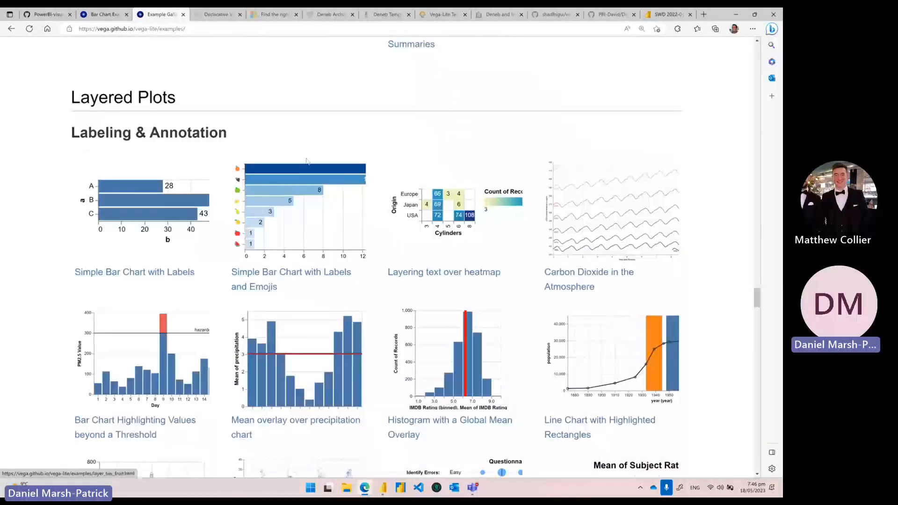
pyautogui.scroll(-4, 276, 355)
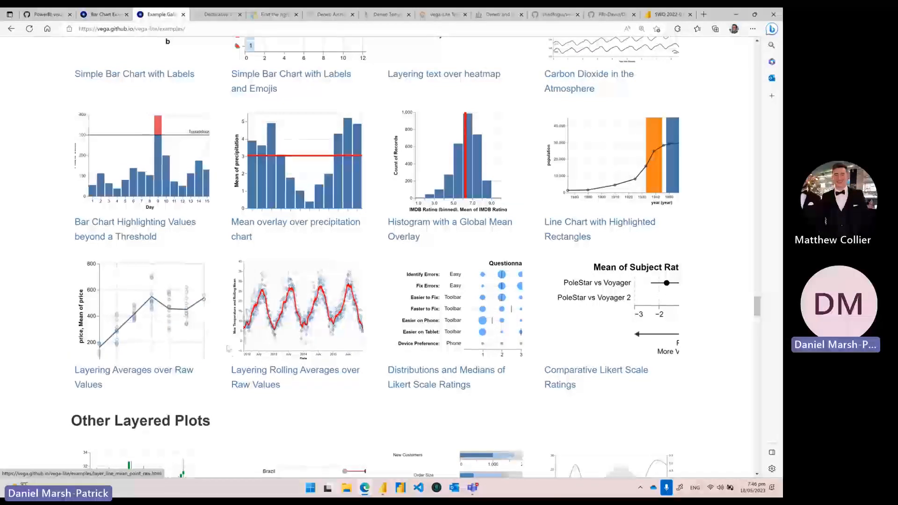
# Return to the gallery's Bar Charts section and open the Simple Bar Chart example's Vega-Lite JSON specification.
pyautogui.scroll(20, 184, 232)
pyautogui.scroll(15, 160, 60)
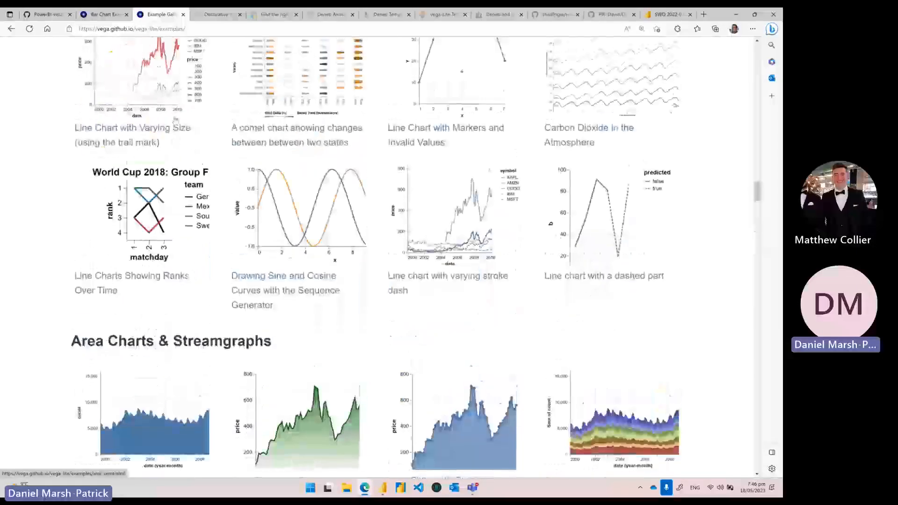
pyautogui.scroll(20, 159, 327)
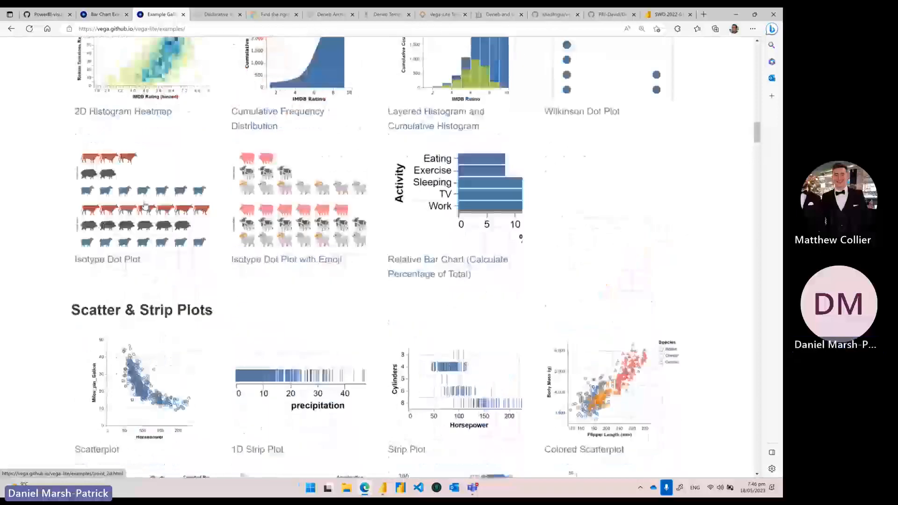
pyautogui.scroll(-5, 159, 327)
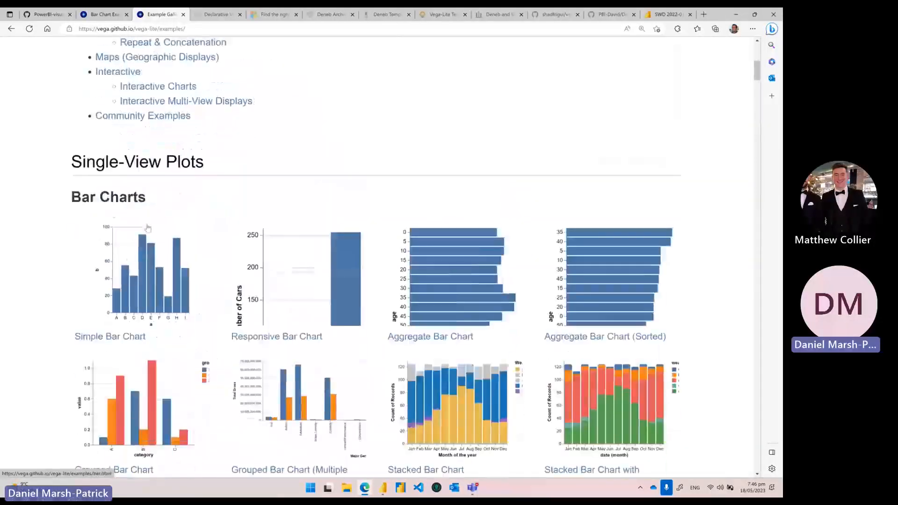
pyautogui.click(146, 270)
pyautogui.scroll(-3, 147, 270)
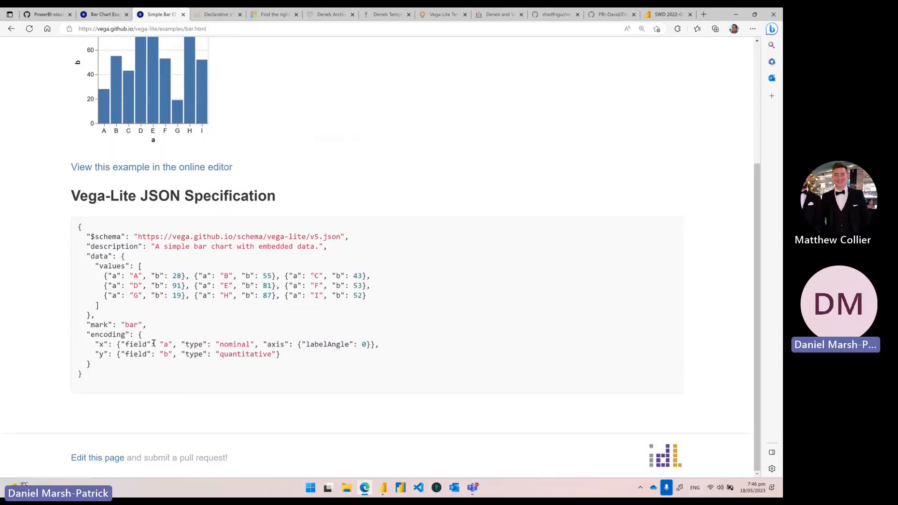
# Highlight the schema, description and data lines of the Simple Bar Chart specification and compare them with the rendered chart.
pyautogui.moveTo(112, 317); pyautogui.dragTo(90, 283)
pyautogui.moveTo(73, 253); pyautogui.dragTo(76, 237)
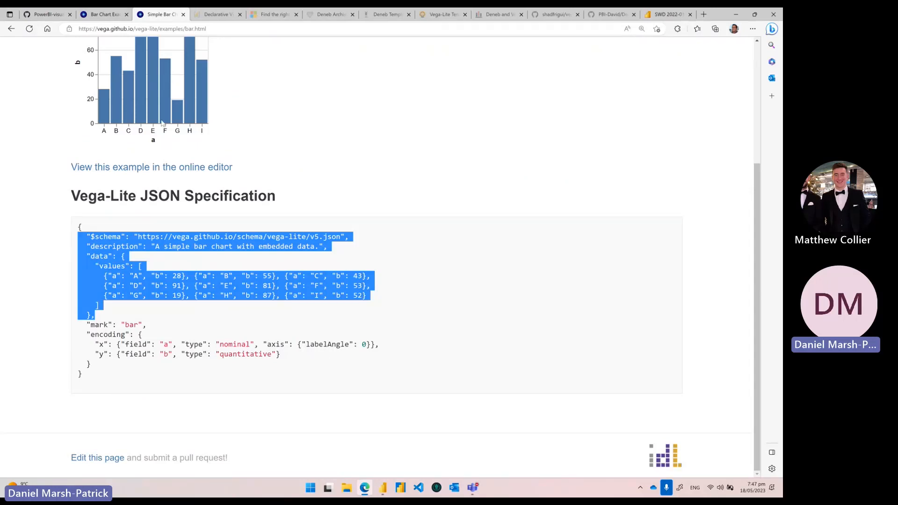
pyautogui.scroll(1, 87, 61)
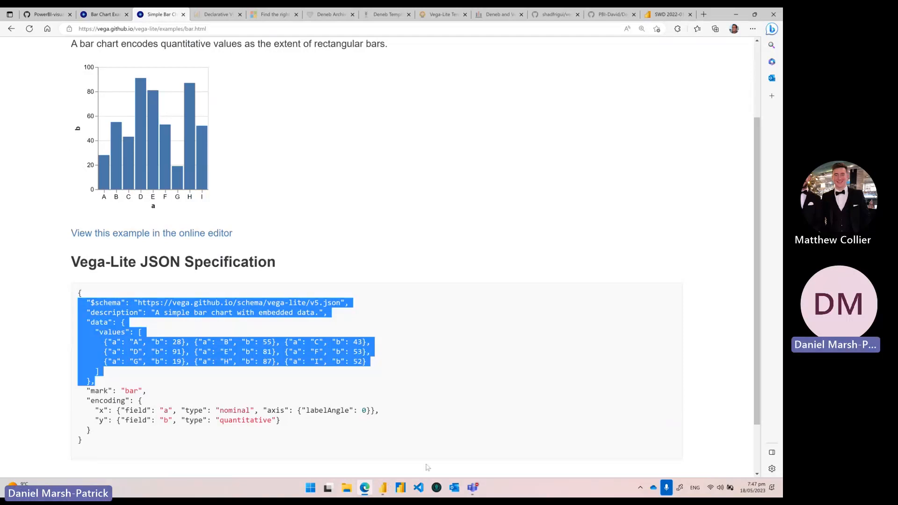
# Review report page 11 about Deneb in Power BI Desktop and the introduction page of the Deneb documentation site.
pyautogui.click(383, 484)
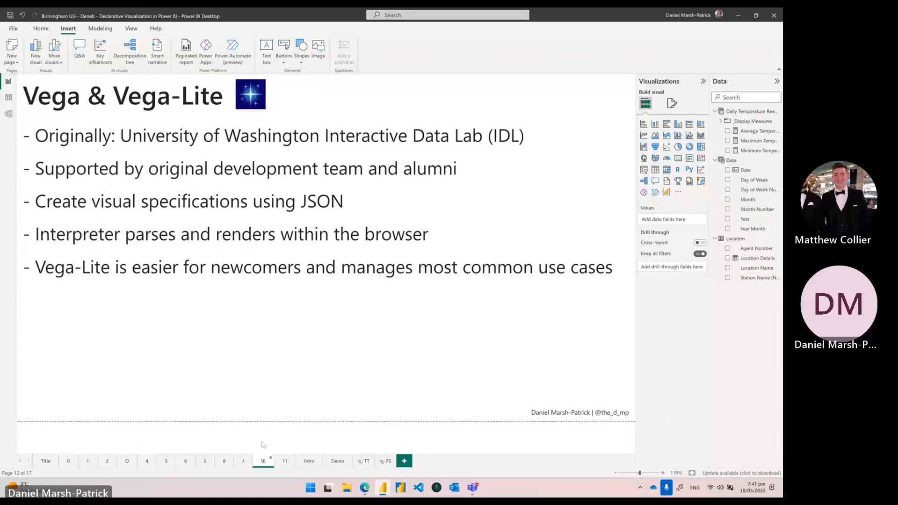
pyautogui.click(283, 461)
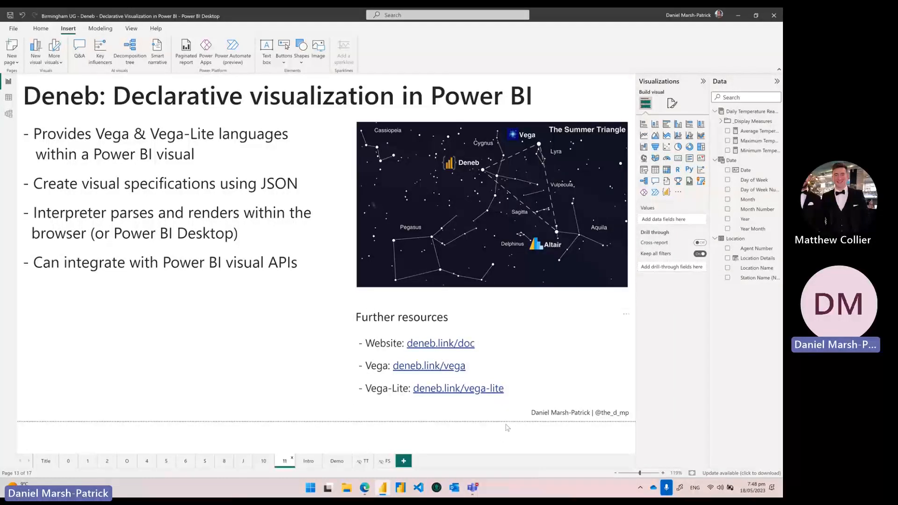
pyautogui.click(364, 487)
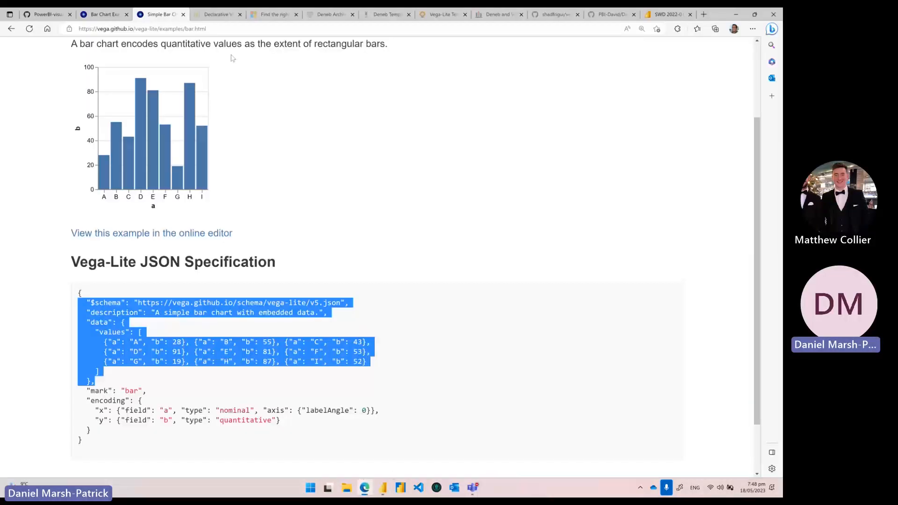
pyautogui.click(218, 15)
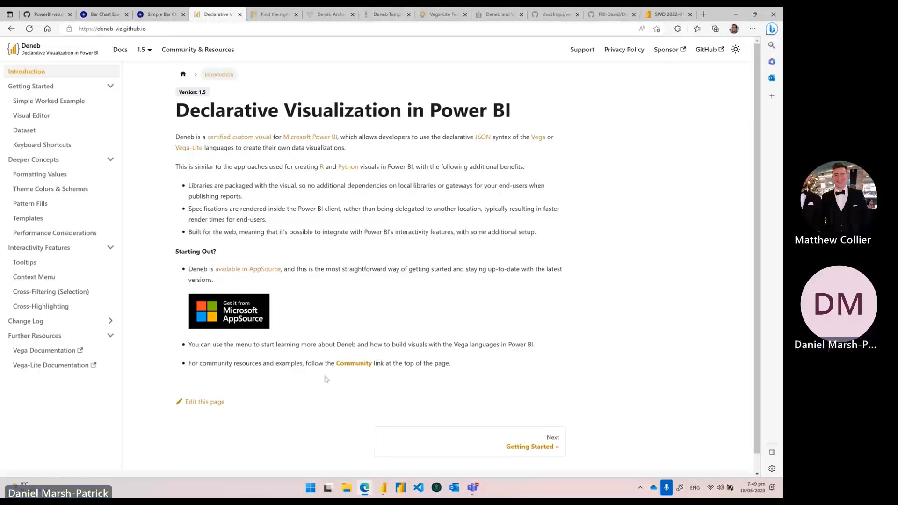
# On the Intro page of the Power BI report, search the available Power BI visuals for "deneb" and close the gallery.
pyautogui.click(382, 488)
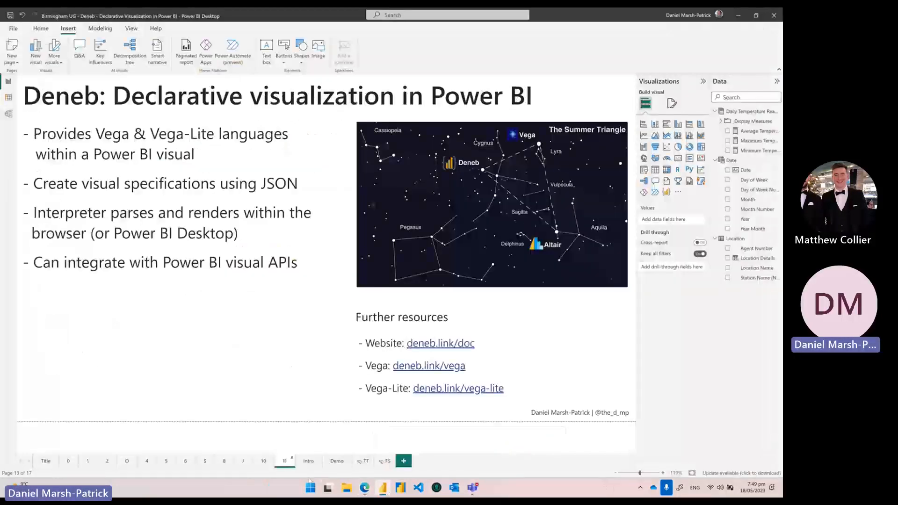
pyautogui.click(308, 462)
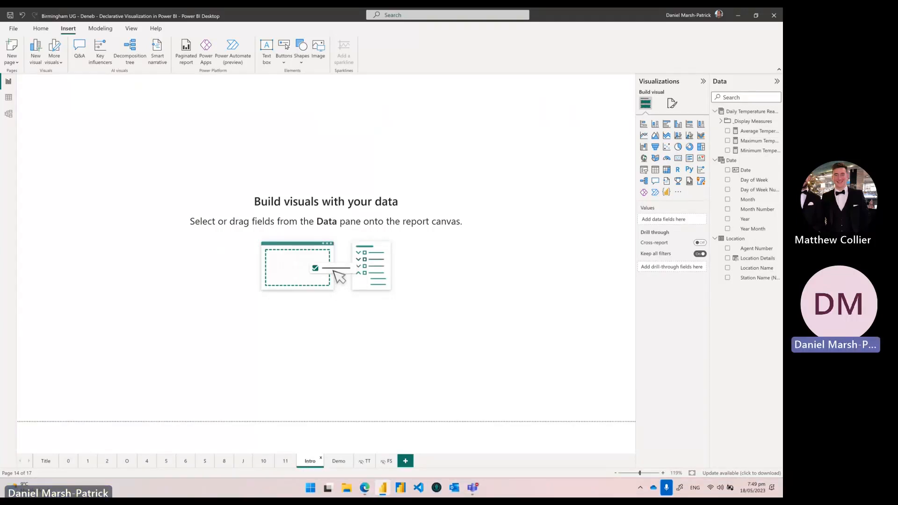
pyautogui.click(678, 193)
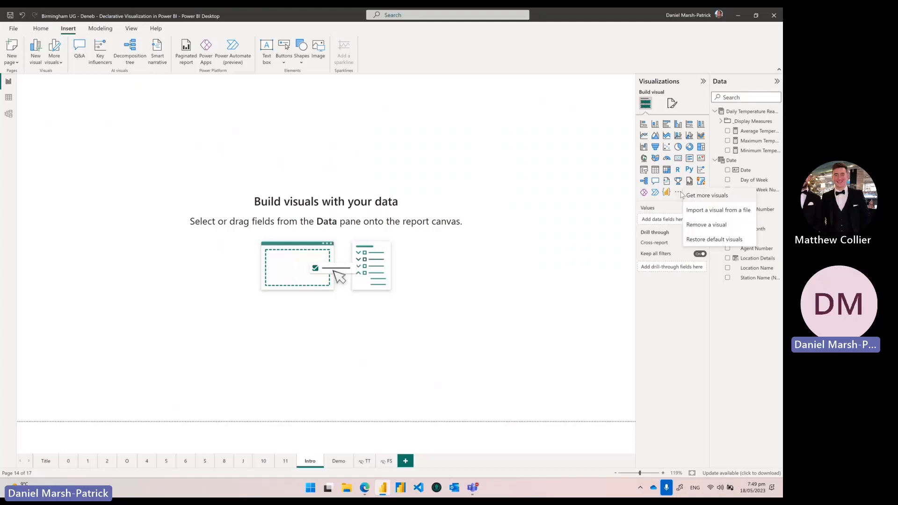
pyautogui.click(704, 198)
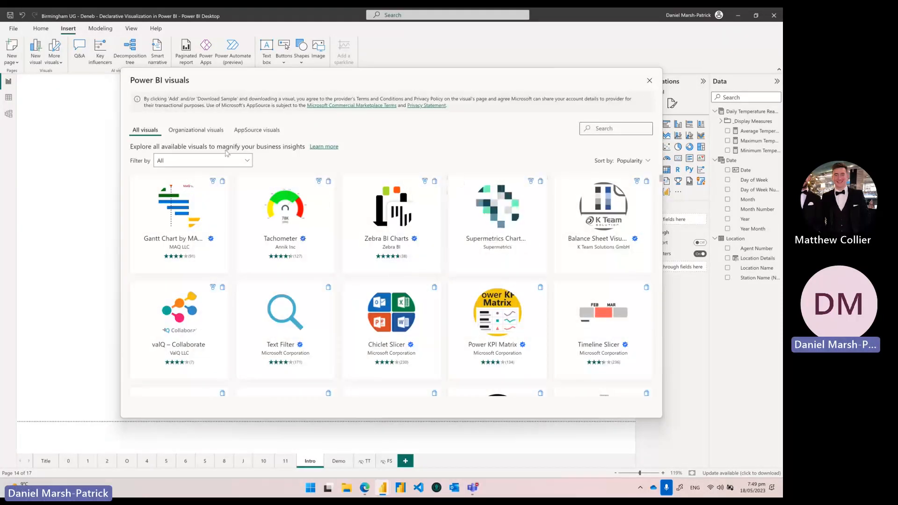
pyautogui.click(203, 162)
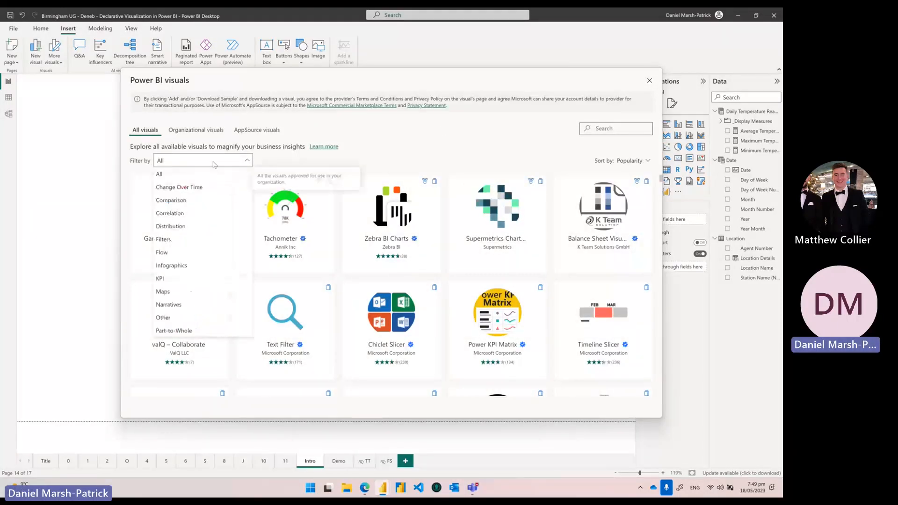
pyautogui.click(608, 128)
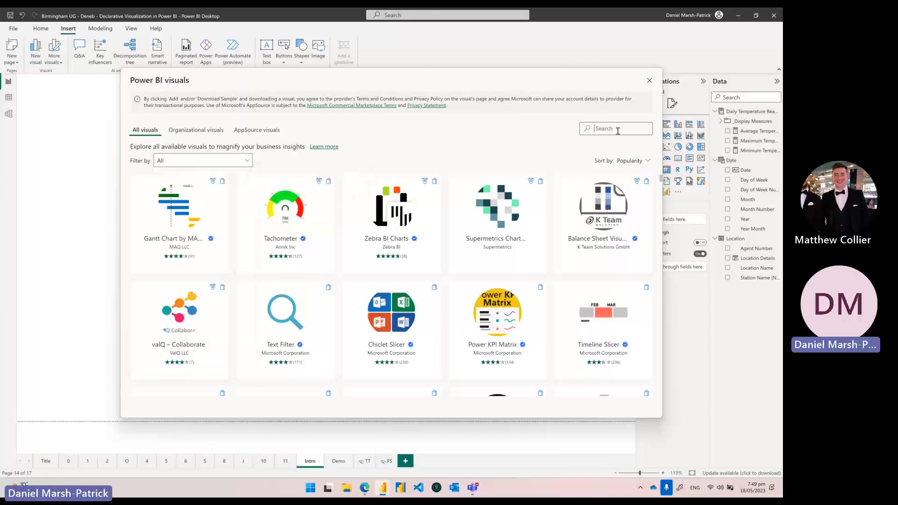
pyautogui.write('deneb')
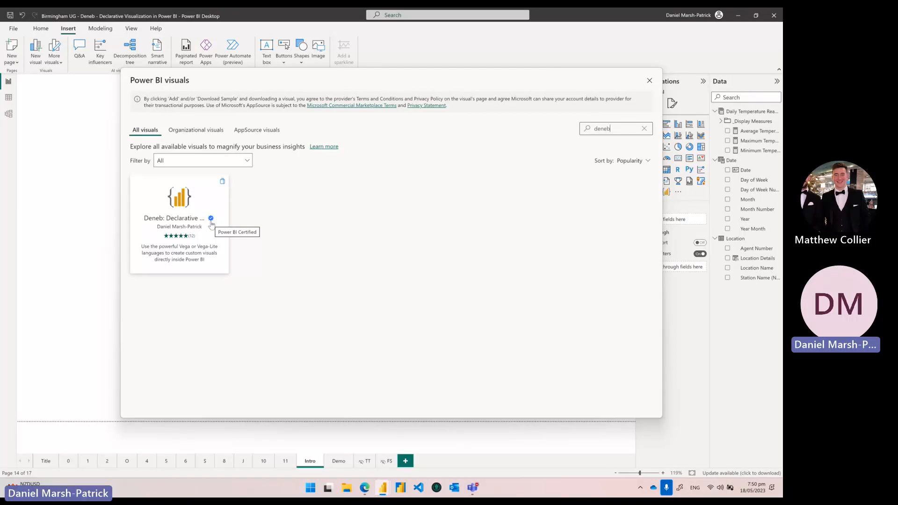
pyautogui.click(649, 81)
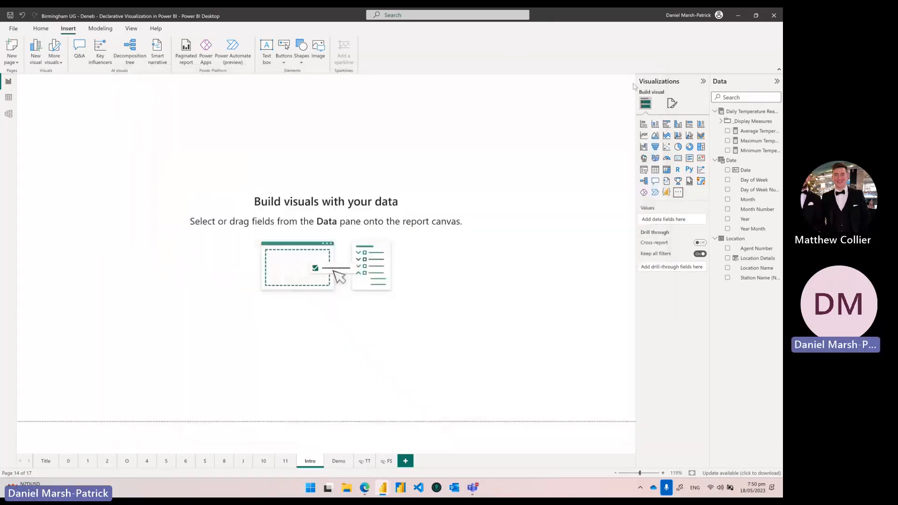
# Add a Deneb visual to the Intro page, enlarge it and position it in the upper-left part of the canvas.
pyautogui.click(668, 193)
pyautogui.moveTo(156, 208); pyautogui.dragTo(299, 286)
pyautogui.moveTo(229, 289); pyautogui.dragTo(282, 327)
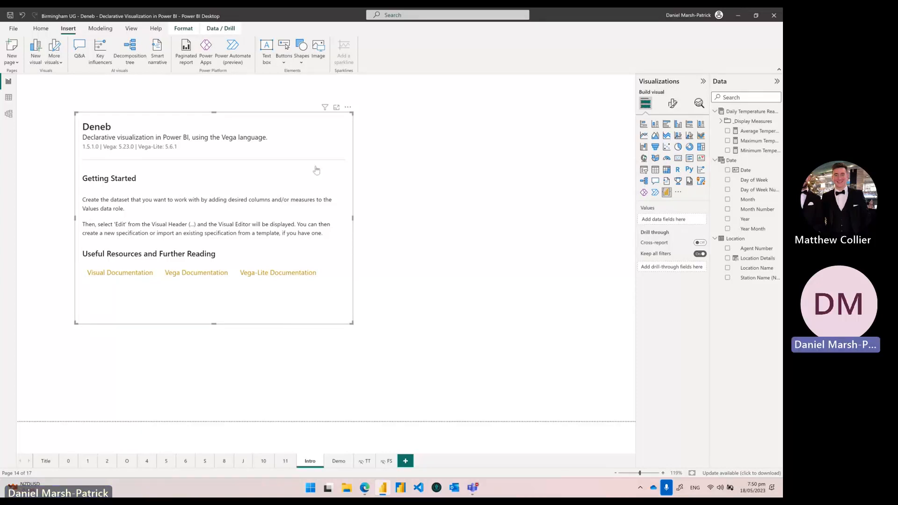
# Create a table of Location Name and Average Temperature beside the Deneb visual and make it taller to show more rows.
pyautogui.click(420, 154)
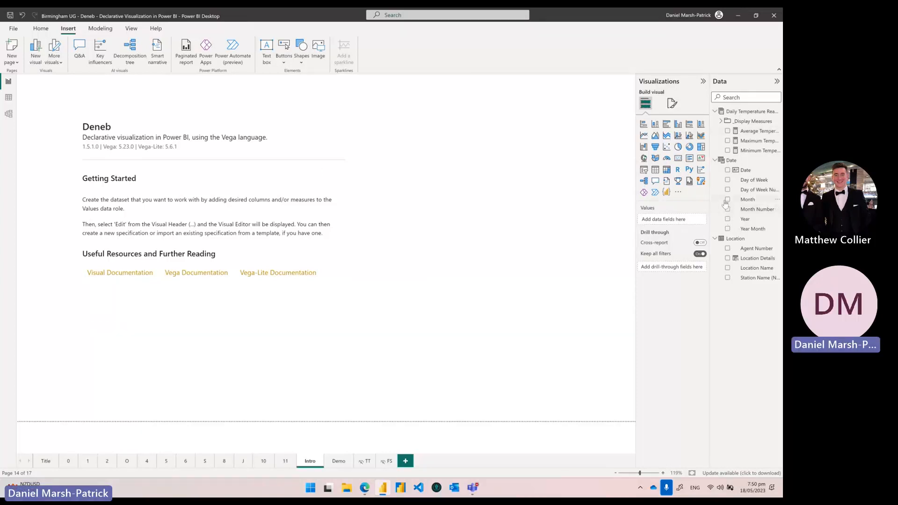
pyautogui.click(727, 268)
pyautogui.moveTo(254, 331); pyautogui.dragTo(536, 152)
pyautogui.click(727, 131)
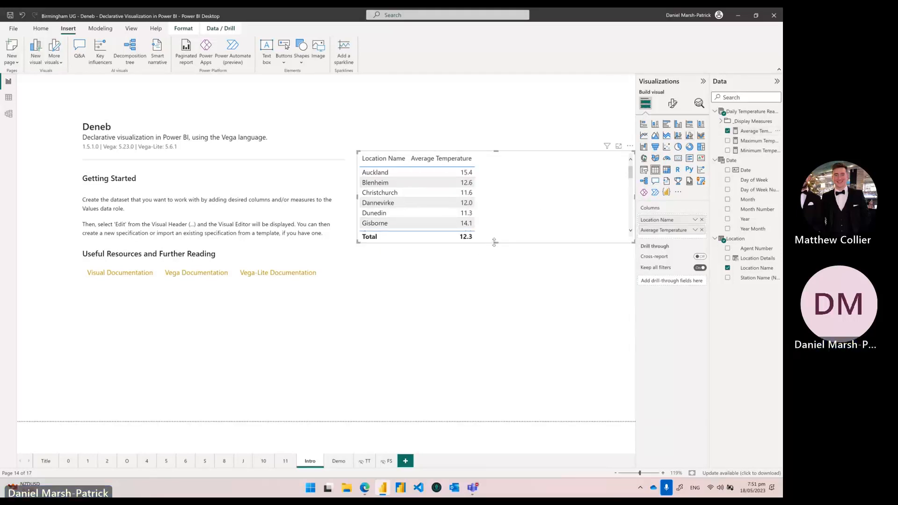
pyautogui.moveTo(496, 242); pyautogui.dragTo(496, 312)
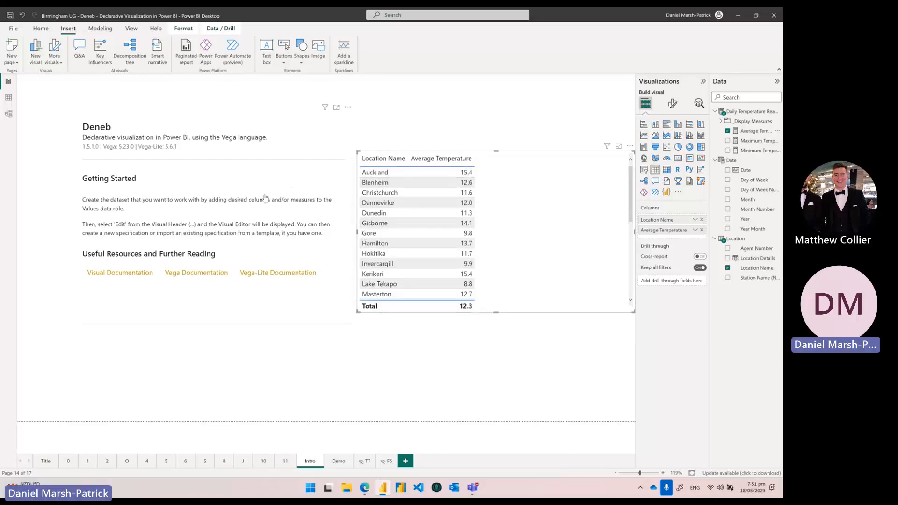
# View the Deneb visual's editing screen without any fields assigned and return to the report.
pyautogui.click(350, 110)
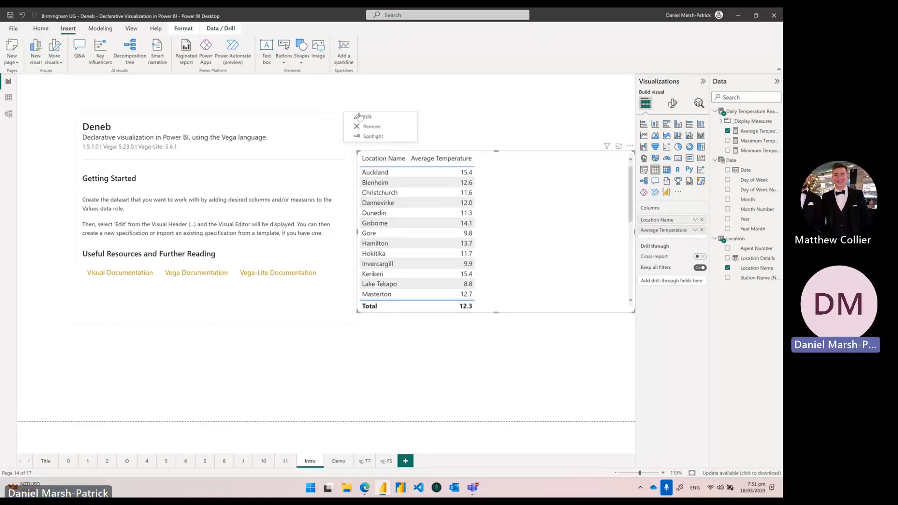
pyautogui.click(366, 119)
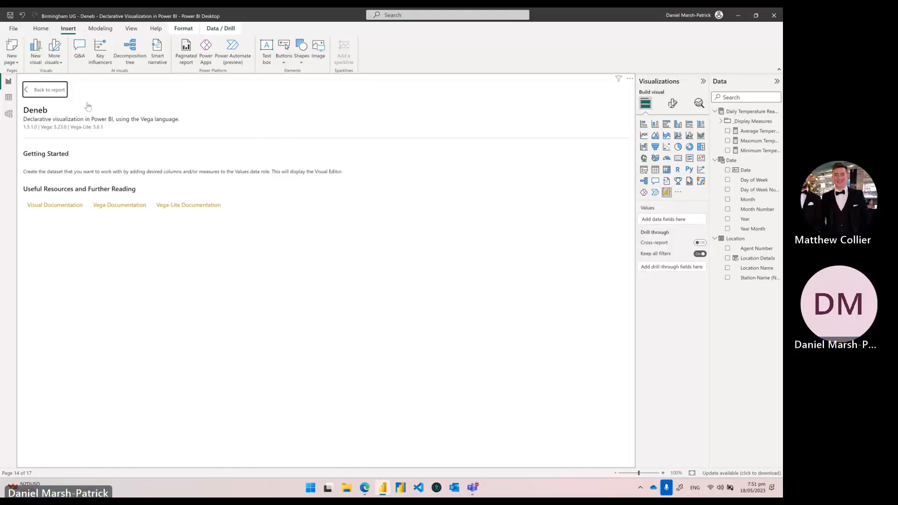
pyautogui.click(52, 90)
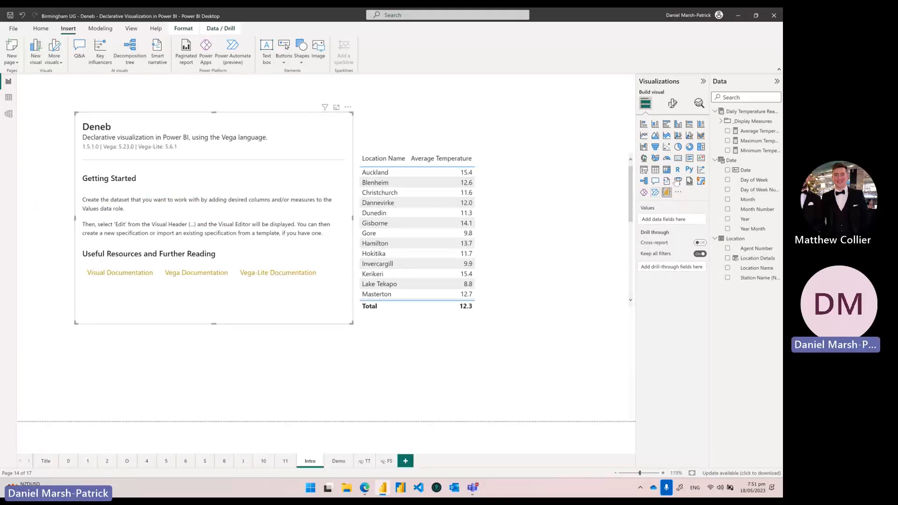
# Add Location Name and Average Temperature to the Deneb visual's values and open the visual for editing.
pyautogui.moveTo(748, 269); pyautogui.dragTo(668, 220)
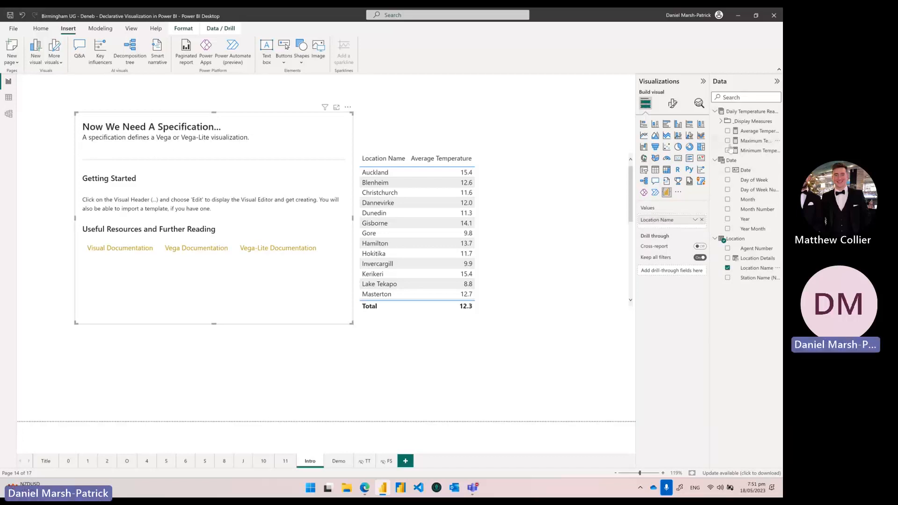
pyautogui.click(727, 131)
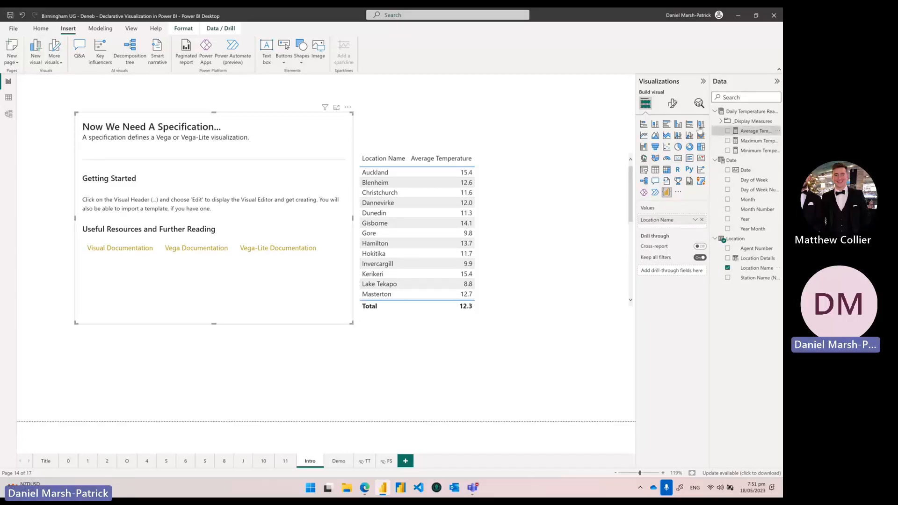
pyautogui.click(348, 108)
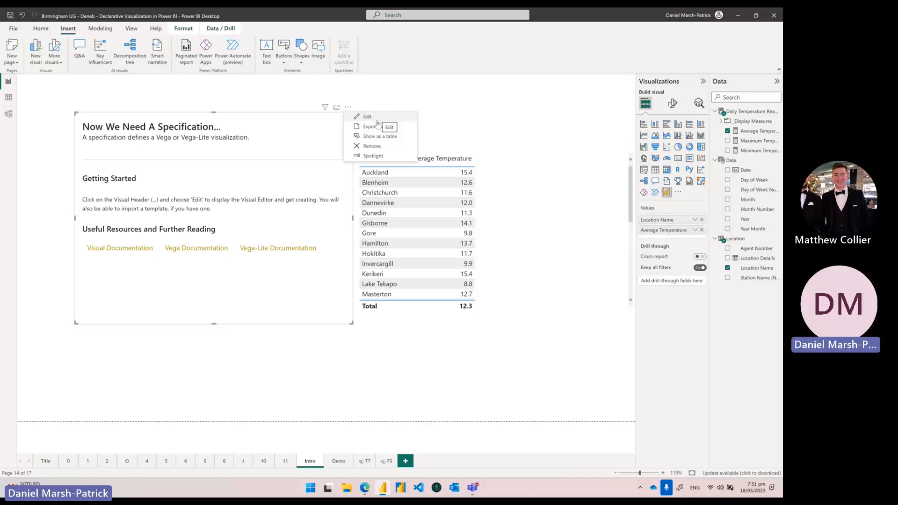
pyautogui.click(379, 118)
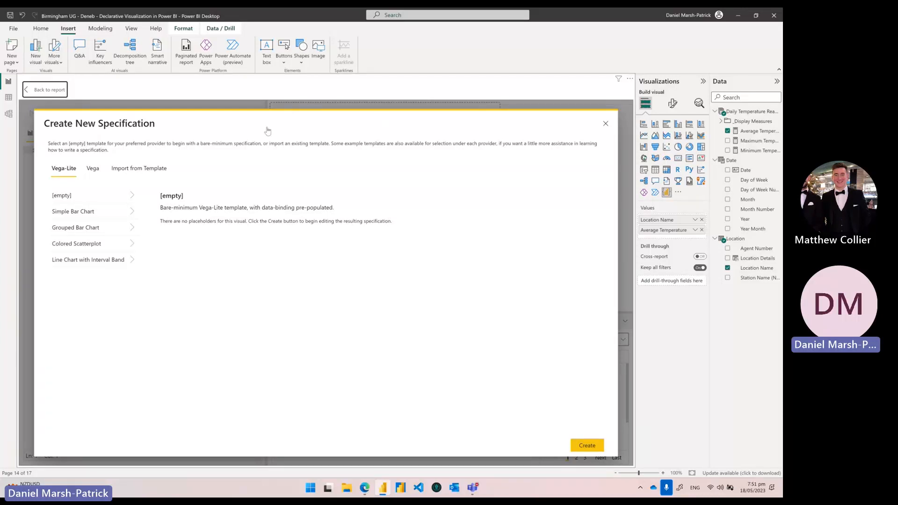
# Create a Vega-Lite specification from the Simple Bar Chart template with Location Name as the category and Average Temperature as the measure.
pyautogui.click(93, 215)
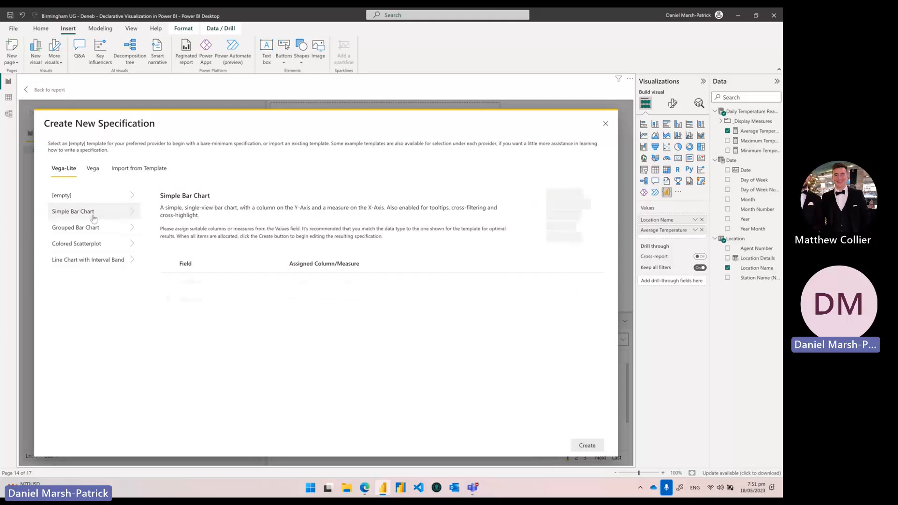
pyautogui.click(94, 227)
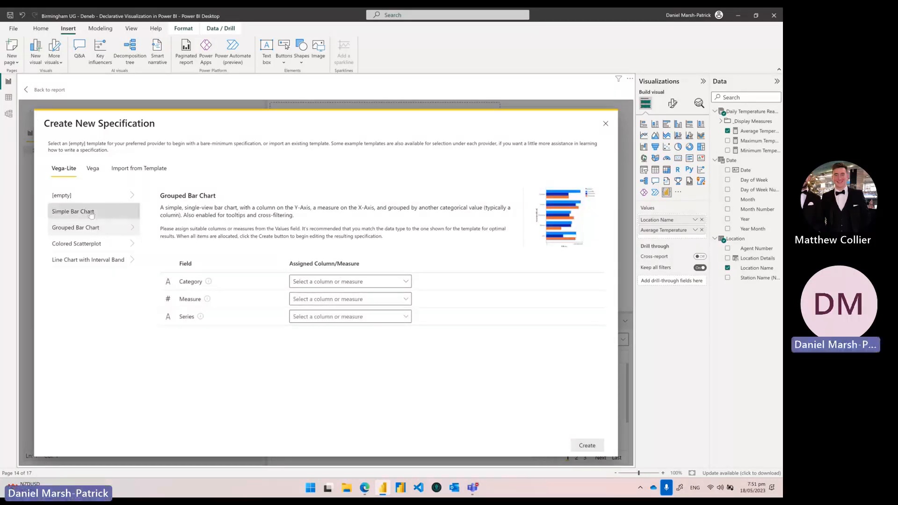
pyautogui.click(109, 211)
pyautogui.click(331, 282)
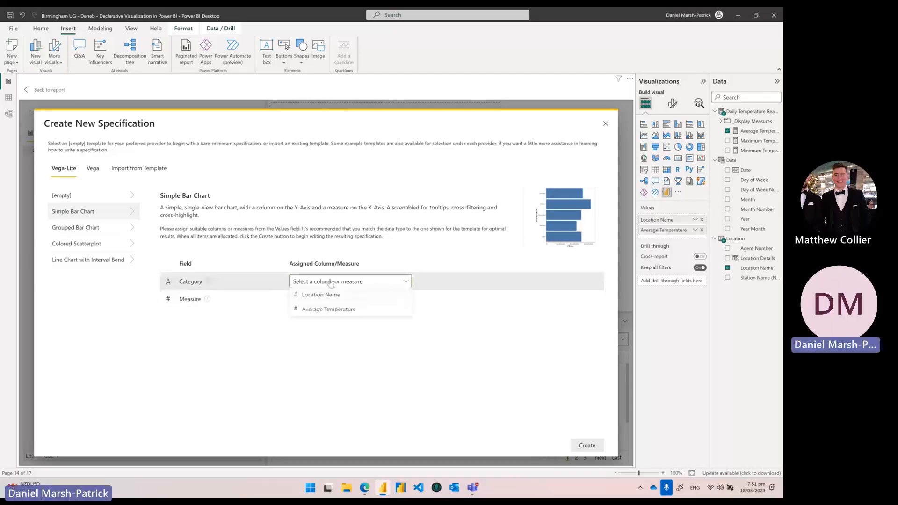
pyautogui.click(329, 295)
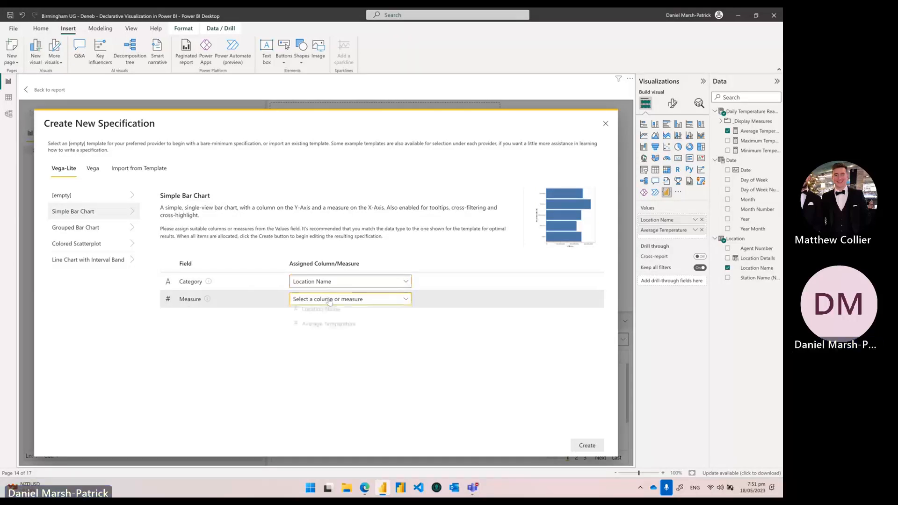
pyautogui.click(329, 301)
pyautogui.click(333, 329)
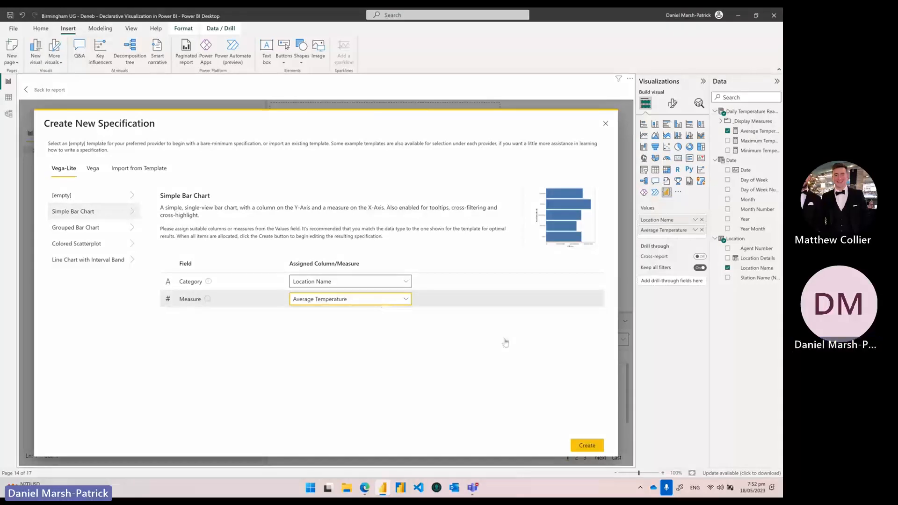
pyautogui.click(585, 445)
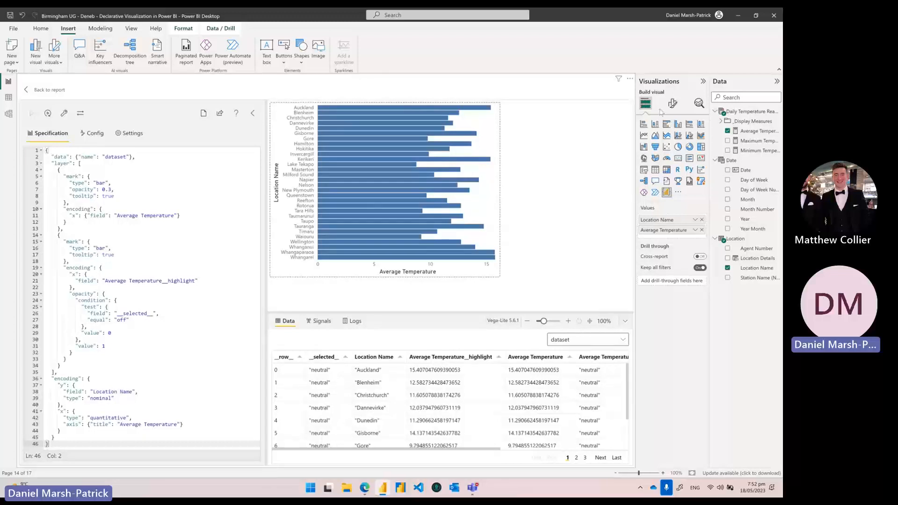
# Set the JSON editor font size to 14 pt and enlarge the chart preview to 170%.
pyautogui.click(672, 104)
pyautogui.click(659, 164)
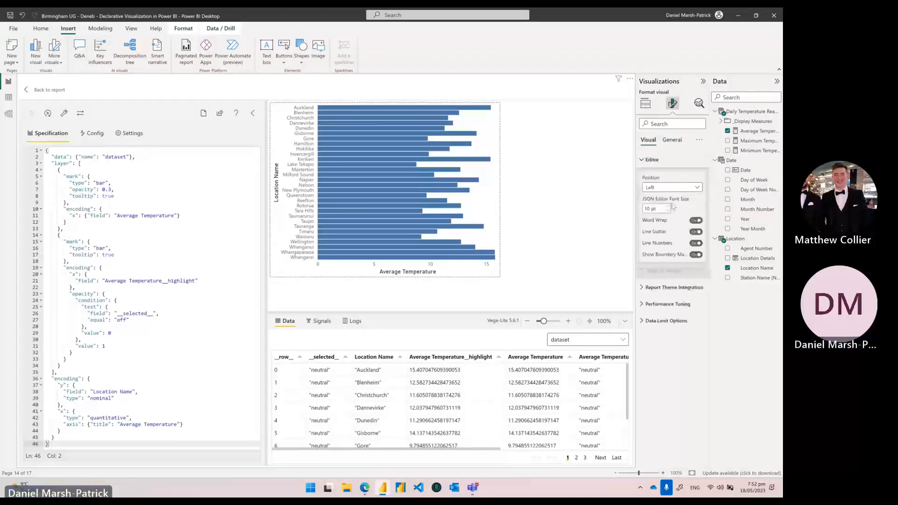
pyautogui.click(669, 207)
pyautogui.click(669, 207)
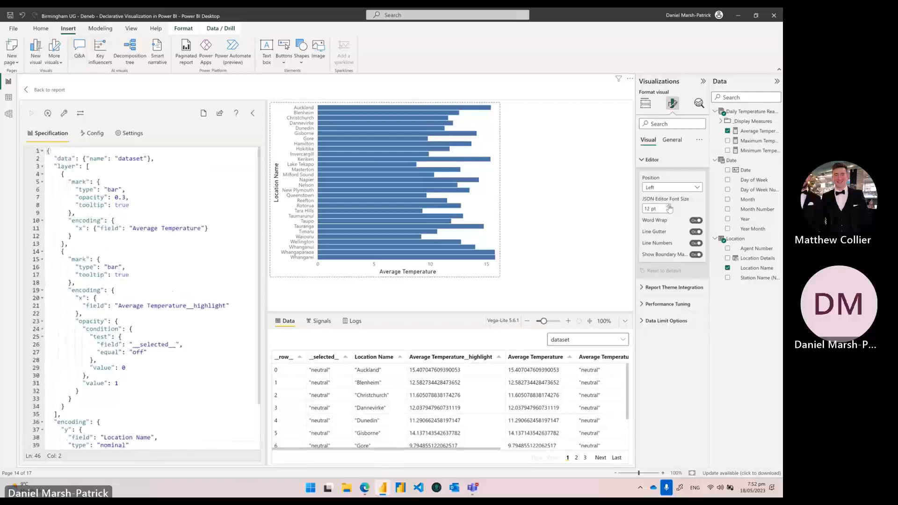
pyautogui.click(669, 207)
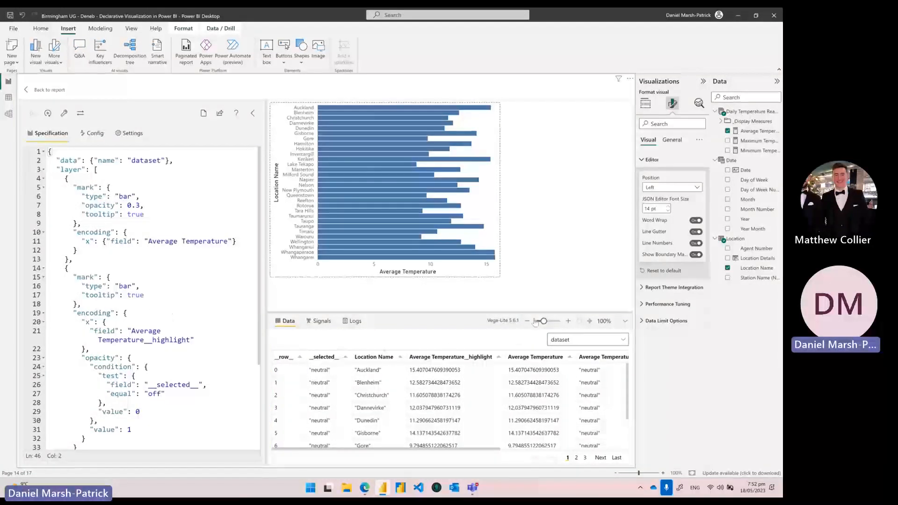
pyautogui.moveTo(543, 321)
pyautogui.mouseDown()
pyautogui.moveTo(564, 325)
pyautogui.moveTo(546, 321)
pyautogui.mouseUp()
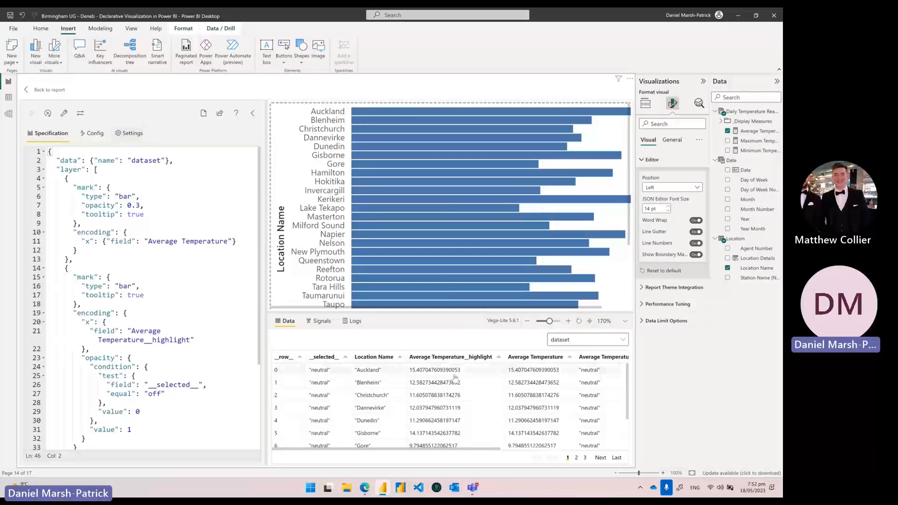
pyautogui.scroll(-1, 452, 407)
pyautogui.scroll(1, 452, 407)
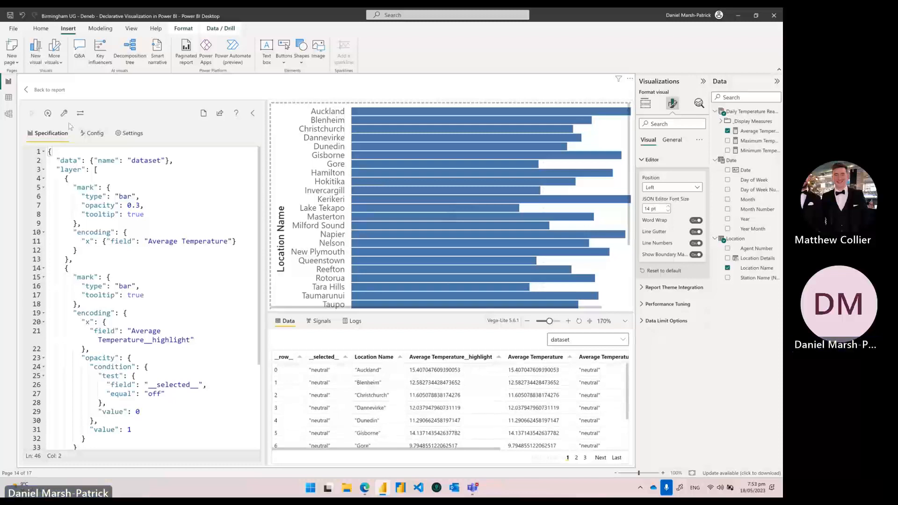
# Return to the report and test cross-filtering of the table by selecting individual location bars, including Invercargill and Hokitika, and clear the selection.
pyautogui.click(46, 92)
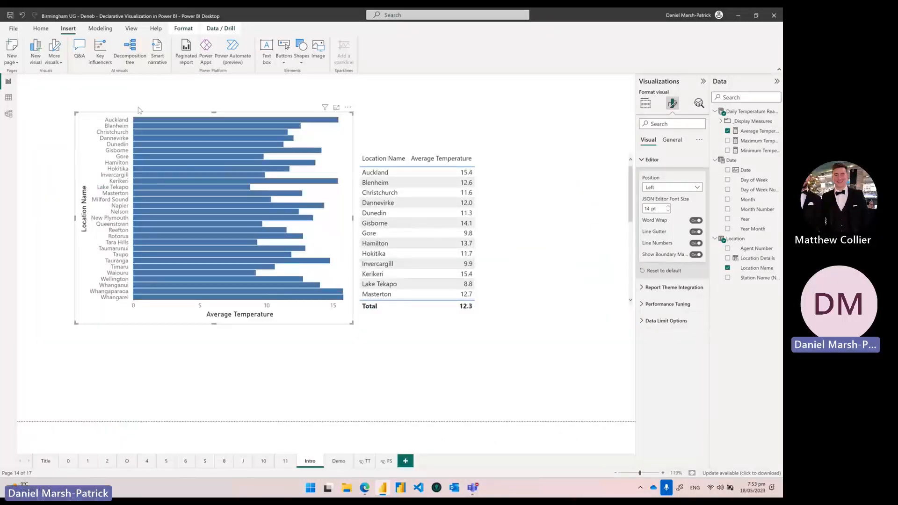
pyautogui.click(267, 182)
pyautogui.click(250, 175)
pyautogui.click(249, 169)
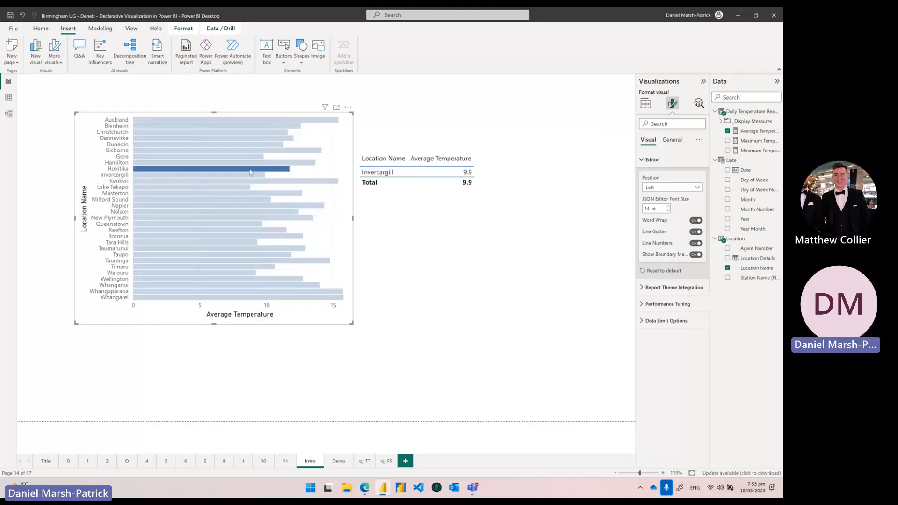
pyautogui.click(302, 174)
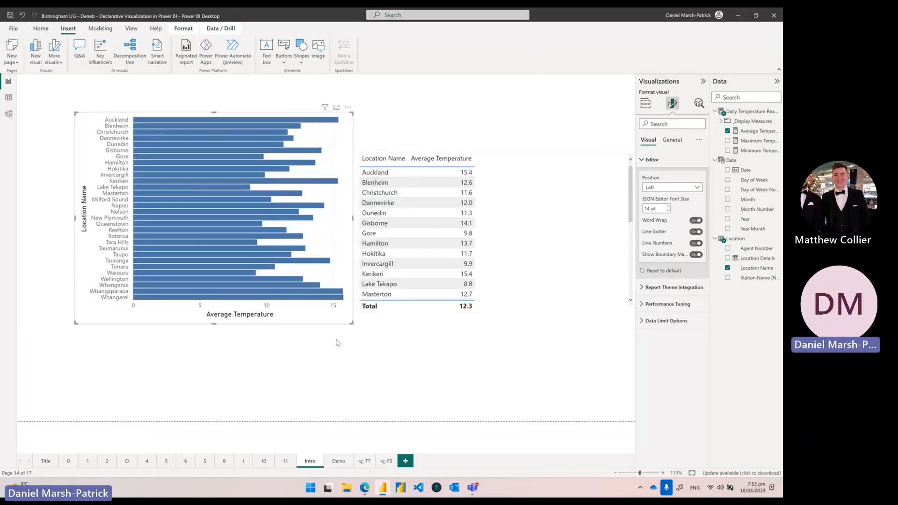
# Open the Demo page and inspect the location map and the filters affecting the Average Temperature by Month chart.
pyautogui.click(338, 461)
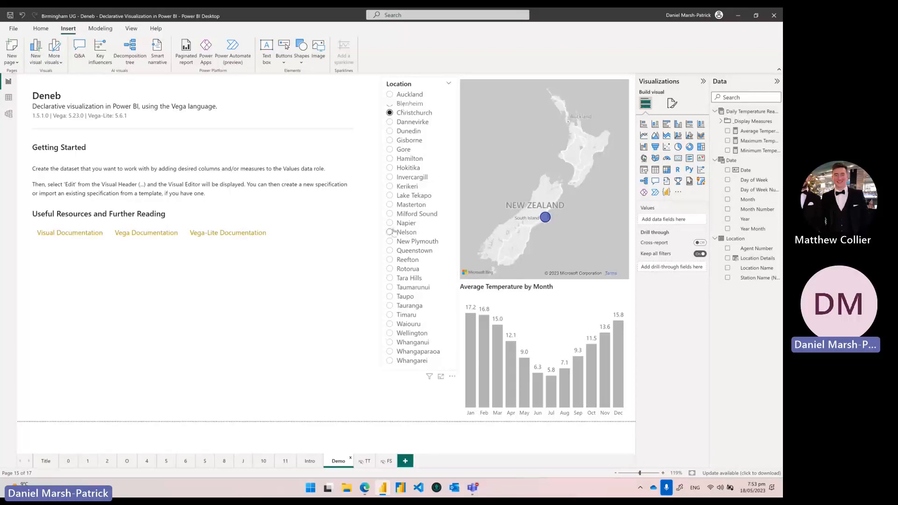
pyautogui.moveTo(549, 222)
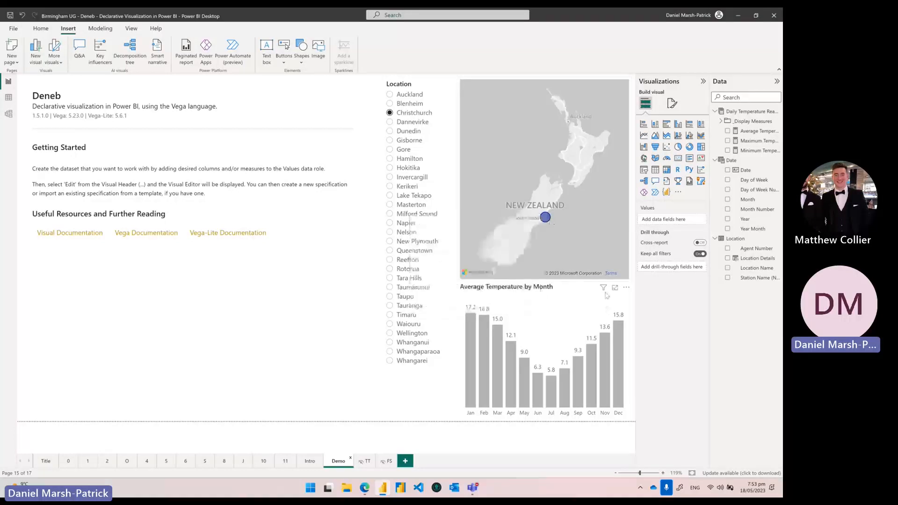
pyautogui.moveTo(604, 291)
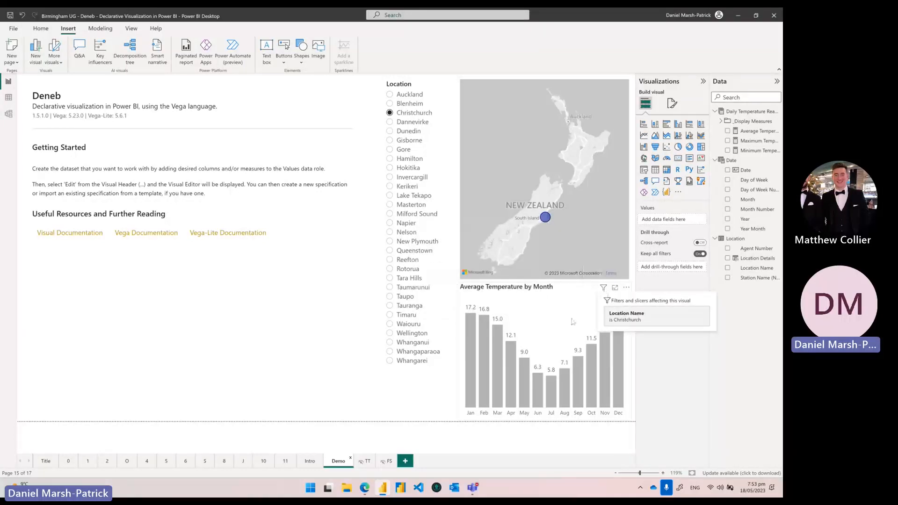
pyautogui.click(534, 291)
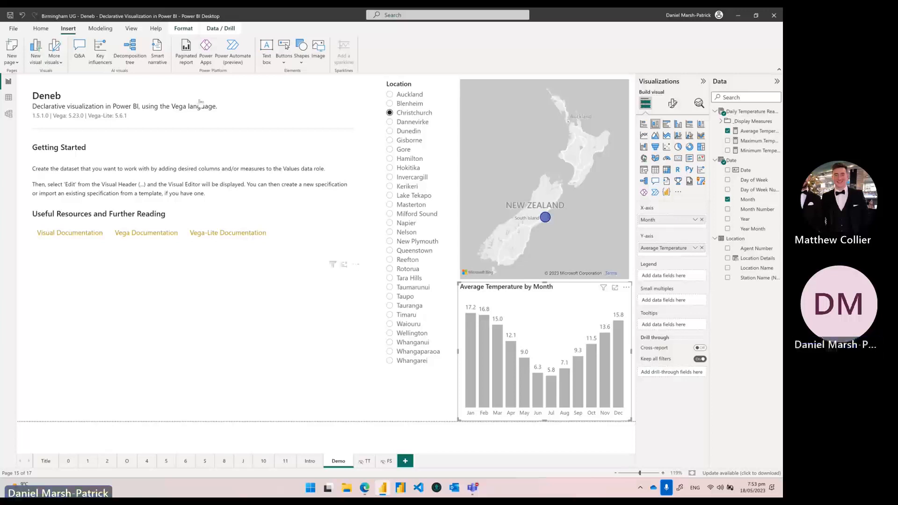
# Add Year Month and Average Temperature to the Demo page's Deneb visual and create an empty Vega-Lite specification for it.
pyautogui.click(185, 86)
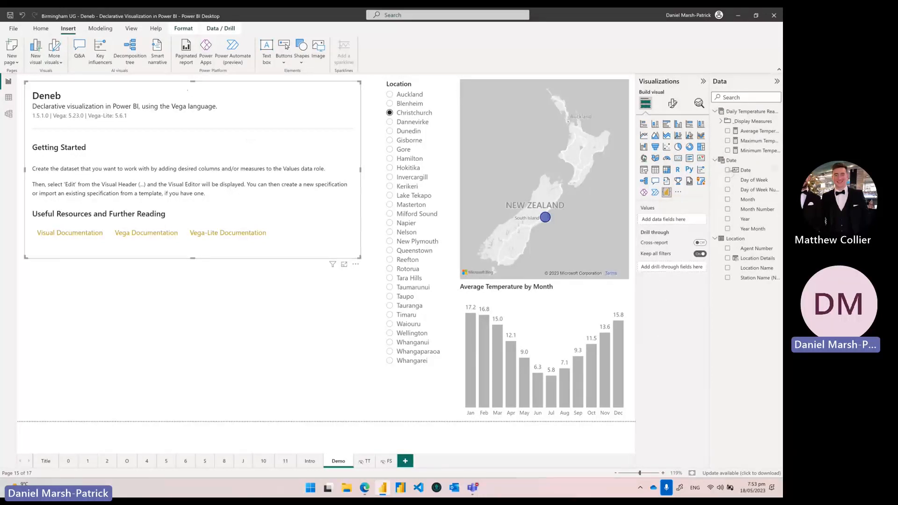
pyautogui.click(727, 229)
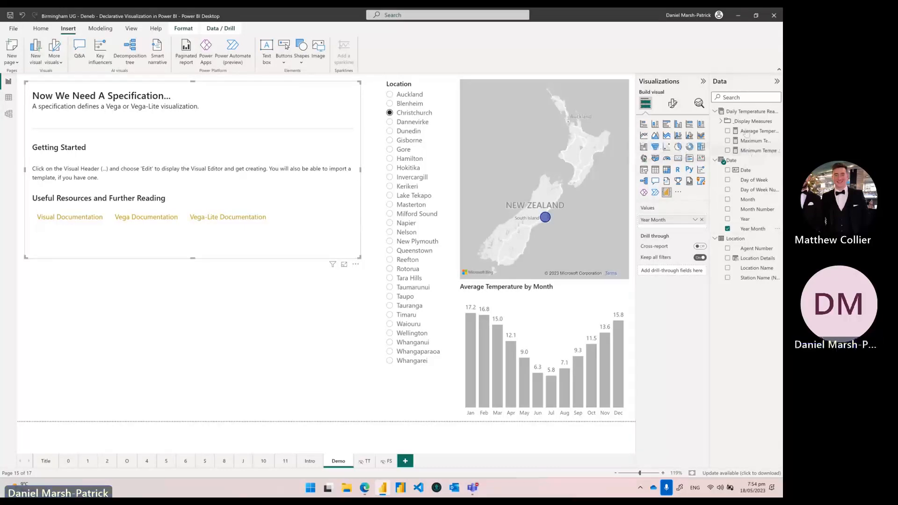
pyautogui.click(727, 132)
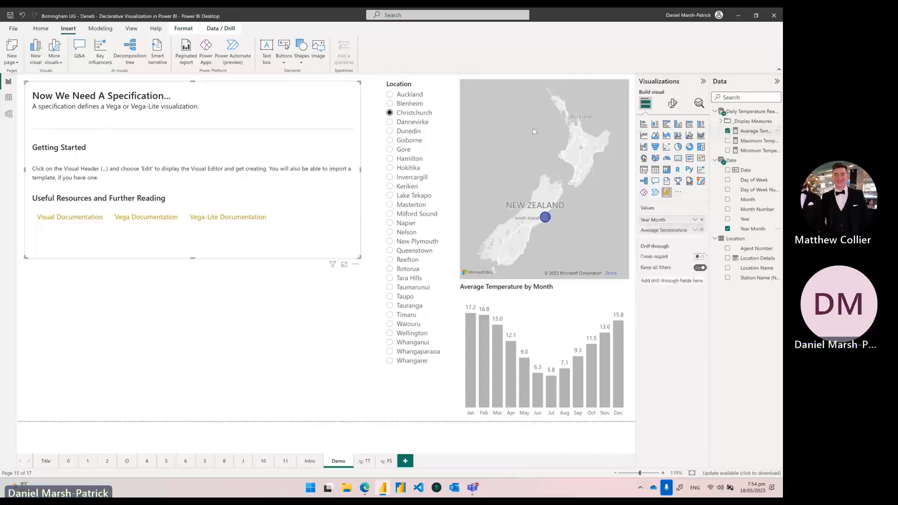
pyautogui.click(357, 267)
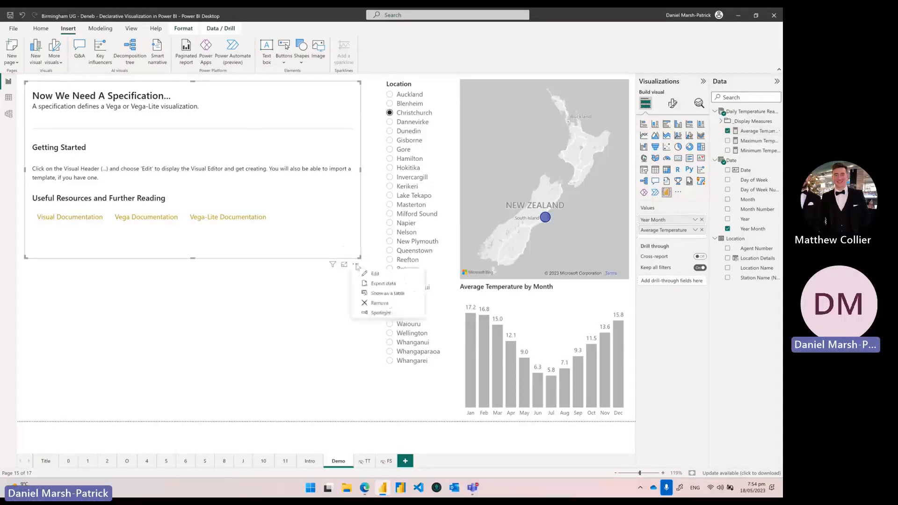
pyautogui.click(379, 277)
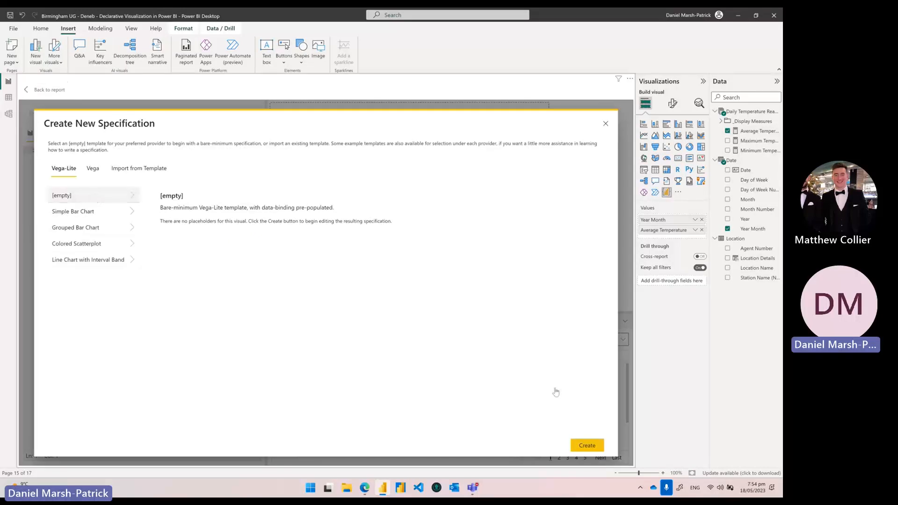
pyautogui.click(583, 445)
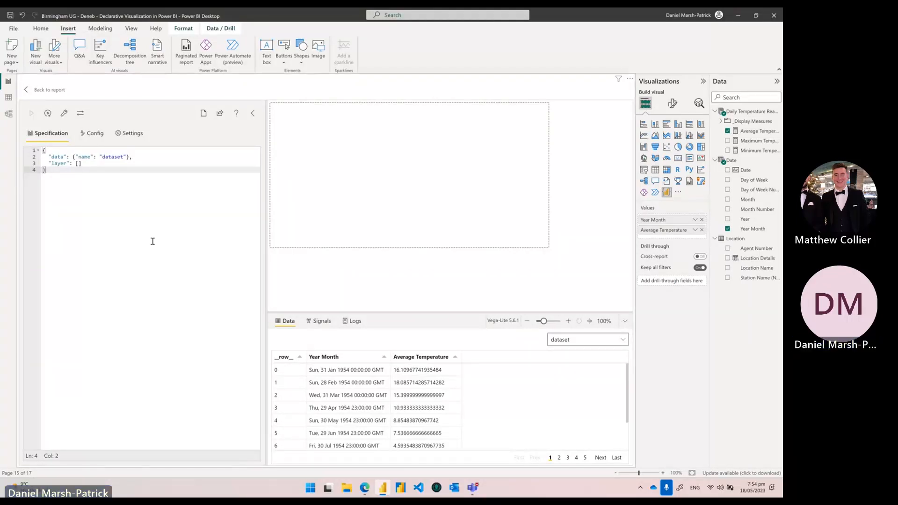
# Replace the specification with a line mark plotting temporal Year Month on x and quantitative Average Temperature on y, and set the editor font size to 15 pt.
pyautogui.moveTo(152, 240); pyautogui.dragTo(38, 149)
pyautogui.write('{   "data": { "name": "dataset" },   "mark": { "type": "line" },   "encoding": {     "x": {       "field": "Year Month",       "type": "temporal"     },     "y": {       "field": "Average Temperature",       "type": "quantitative"     }   } }')
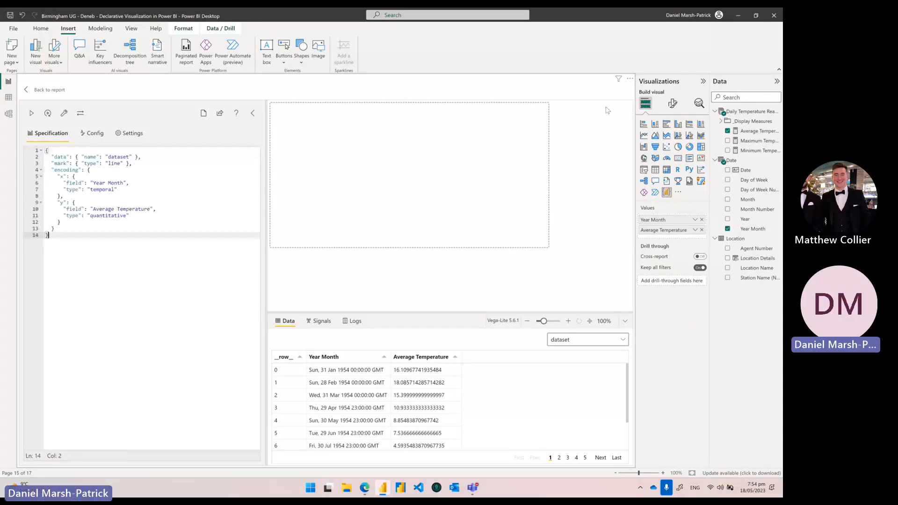
pyautogui.click(672, 103)
pyautogui.click(678, 160)
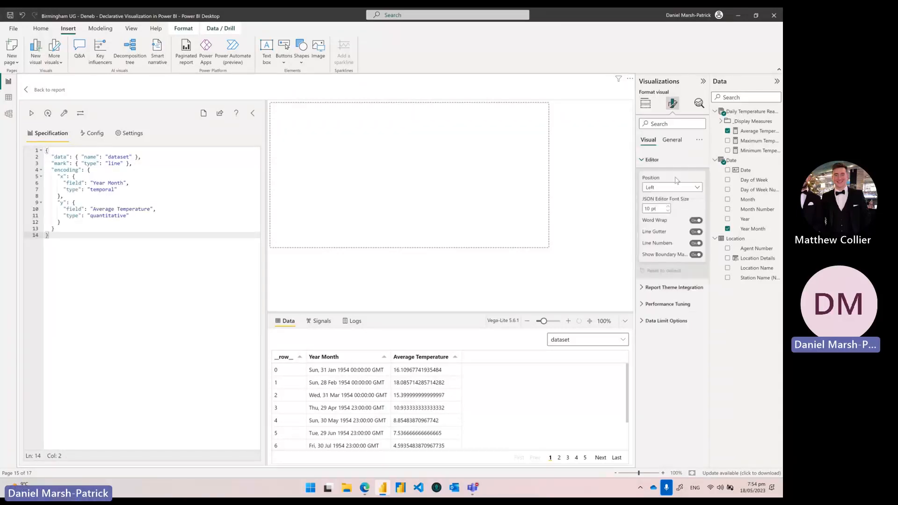
pyautogui.click(668, 206)
pyautogui.click(668, 207)
pyautogui.click(668, 206)
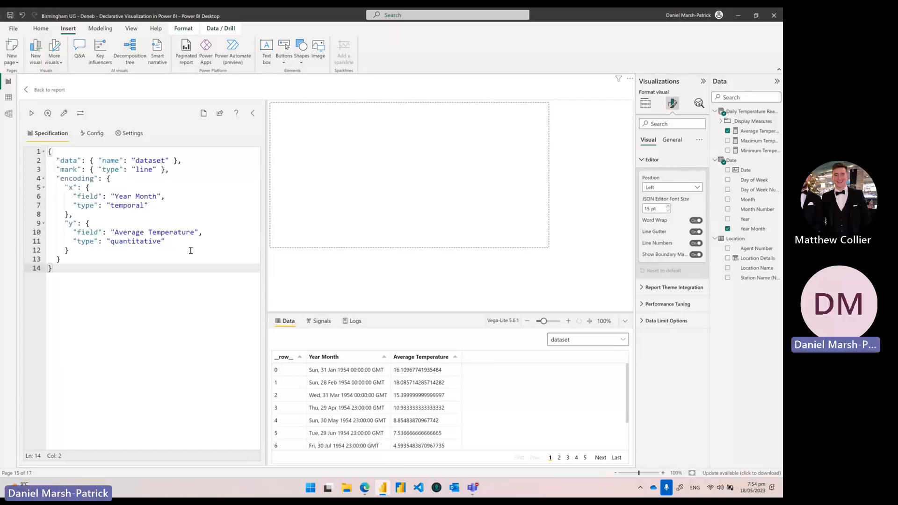
# Review the specification's data, mark and encoding entries against the visual's assigned fields and apply it to render the line chart.
pyautogui.click(203, 161)
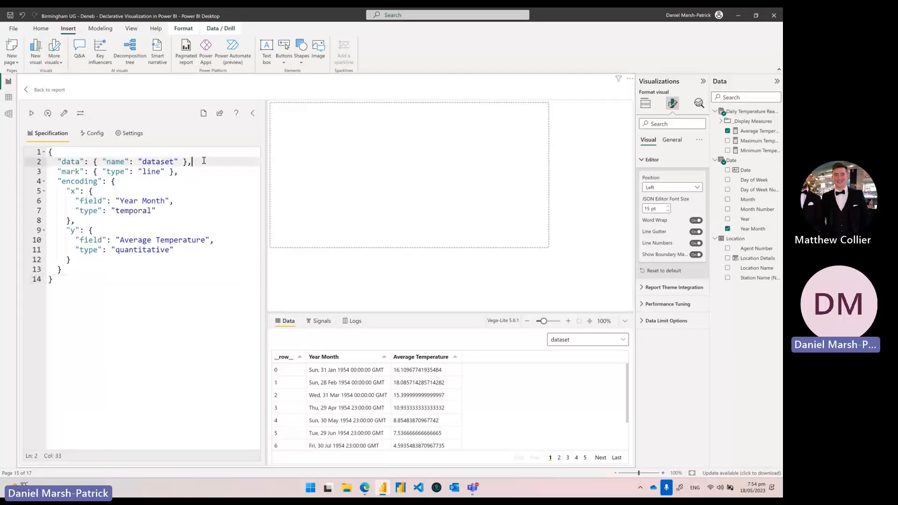
pyautogui.click(645, 103)
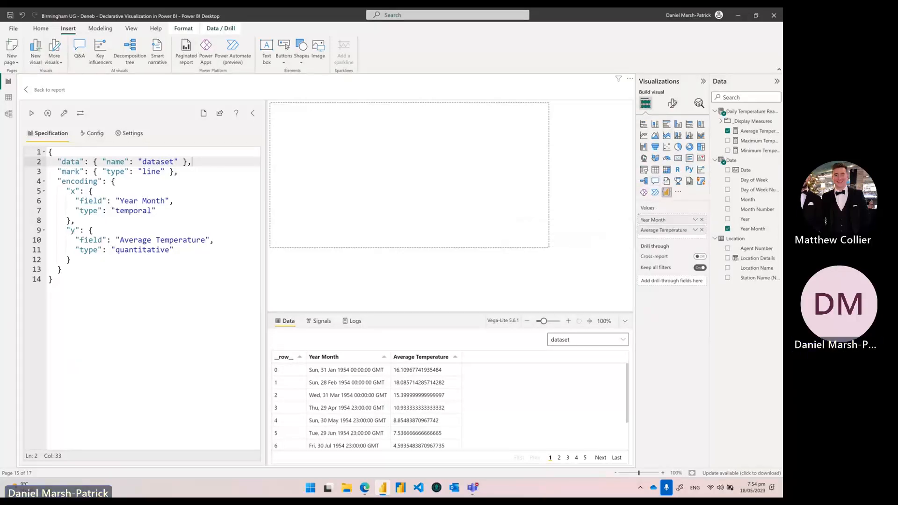
pyautogui.moveTo(638, 215); pyautogui.dragTo(707, 236)
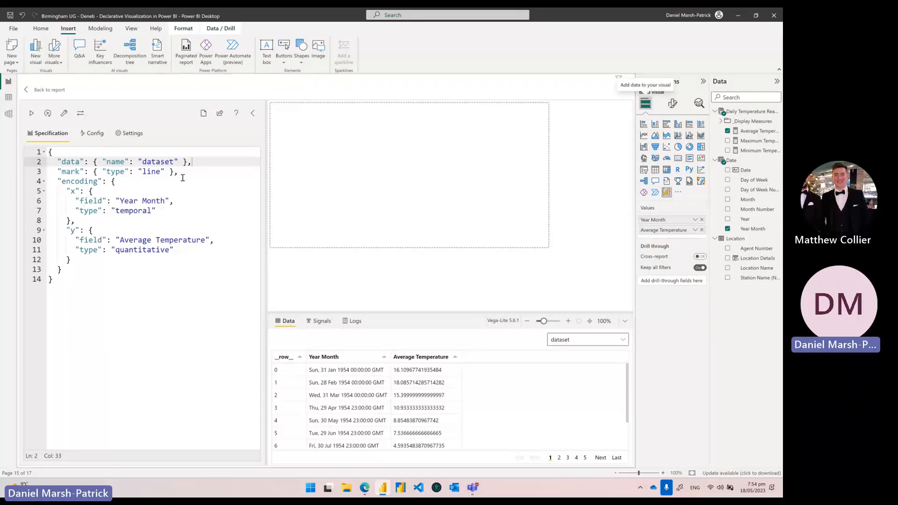
pyautogui.press('Down')
pyautogui.moveTo(179, 172); pyautogui.dragTo(59, 173)
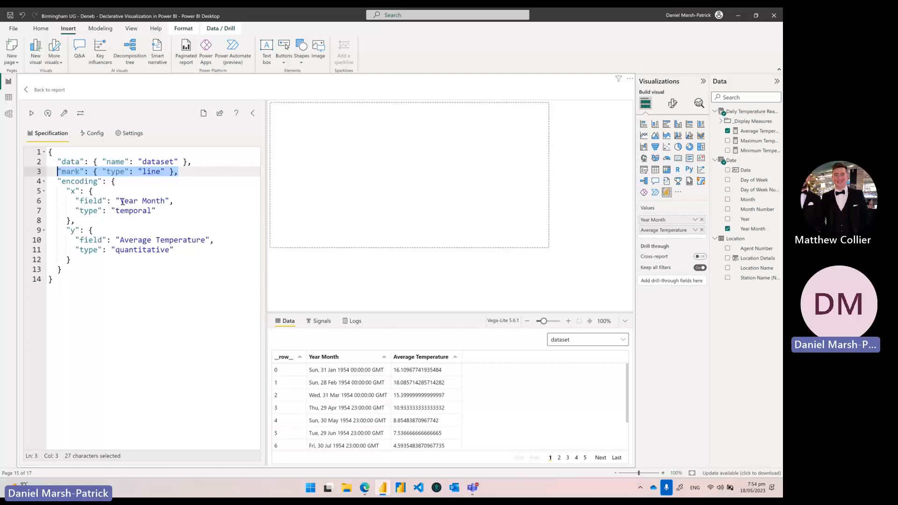
pyautogui.click(159, 211)
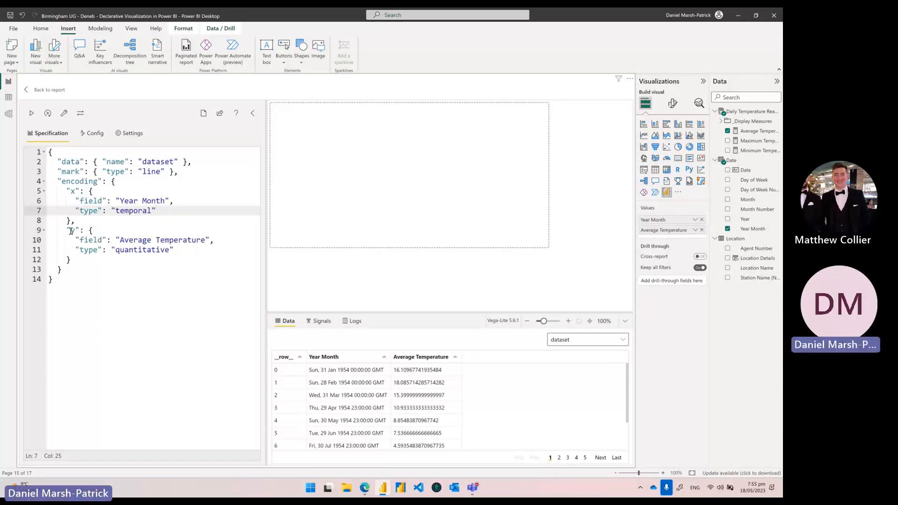
pyautogui.moveTo(177, 251); pyautogui.dragTo(112, 248)
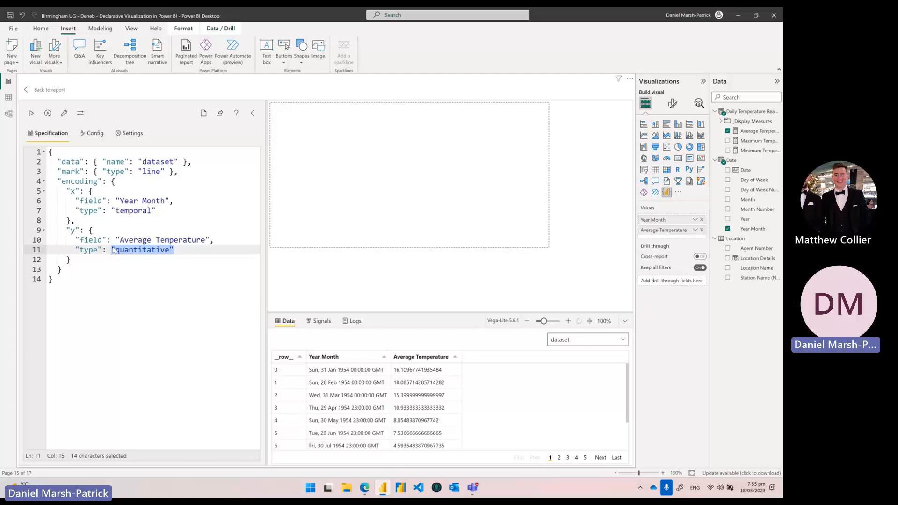
pyautogui.click(164, 200)
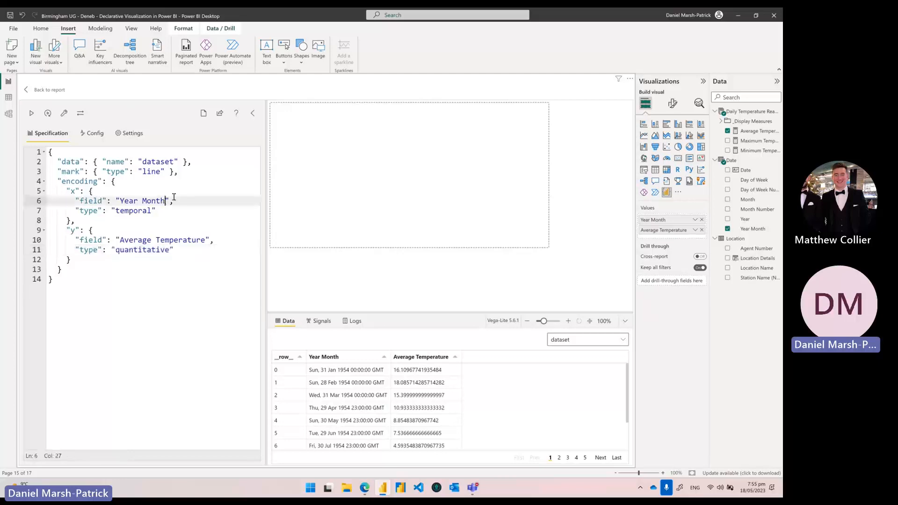
pyautogui.click(32, 115)
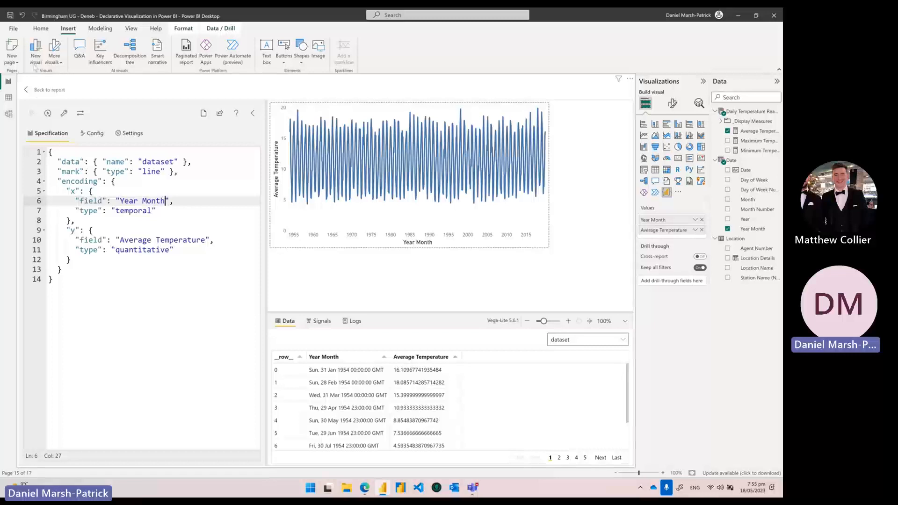
# Shrink the line chart visual on the report page and change its specification's mark type to rect.
pyautogui.click(41, 91)
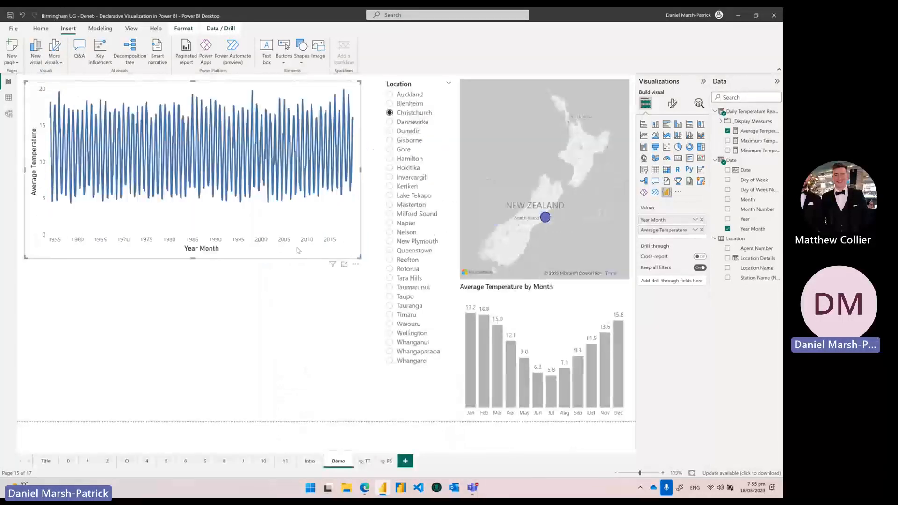
pyautogui.moveTo(359, 257); pyautogui.dragTo(335, 227)
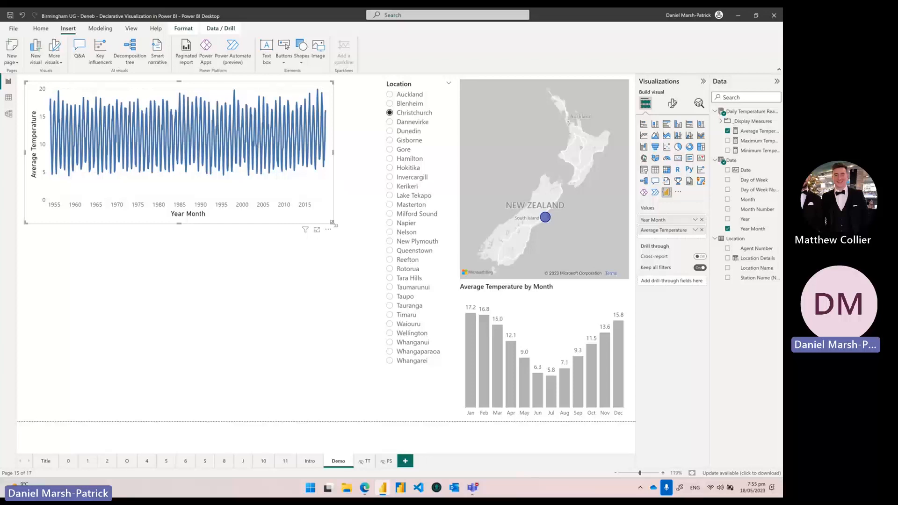
pyautogui.click(328, 229)
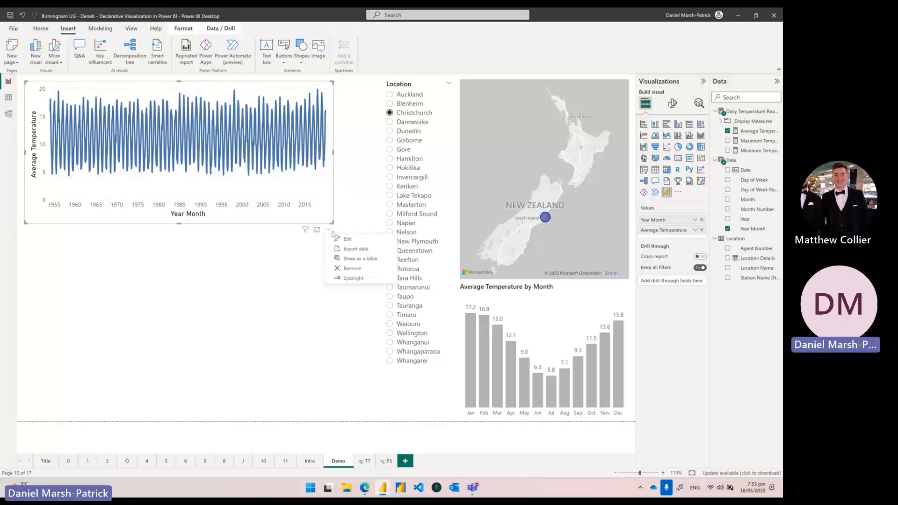
pyautogui.click(347, 240)
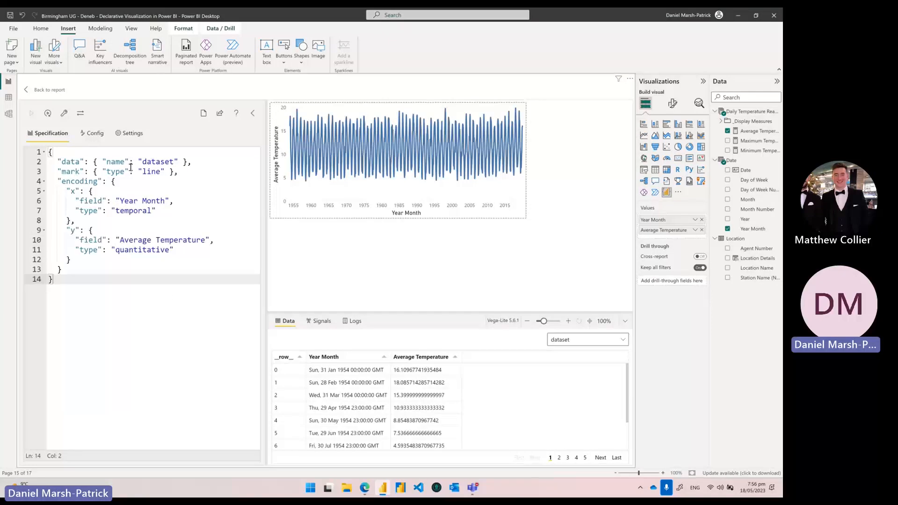
pyautogui.doubleClick(151, 171)
pyautogui.write('rec')
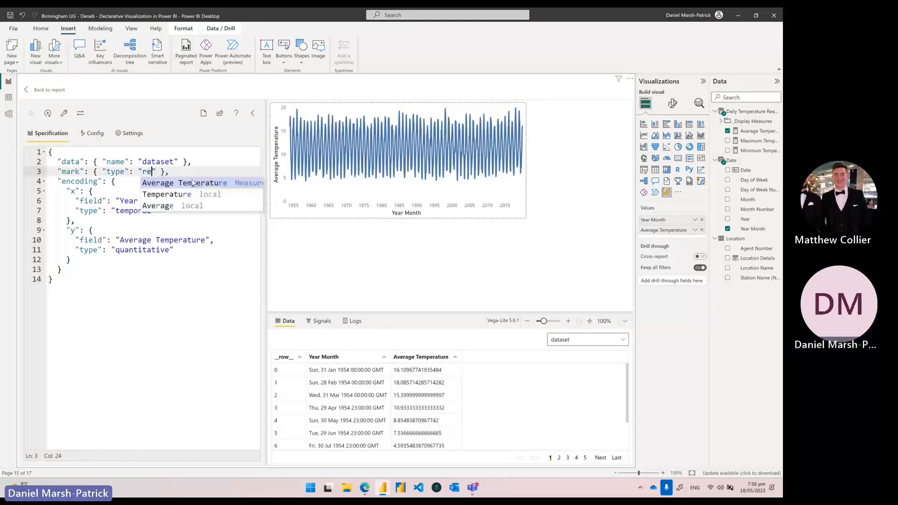
pyautogui.write('t')
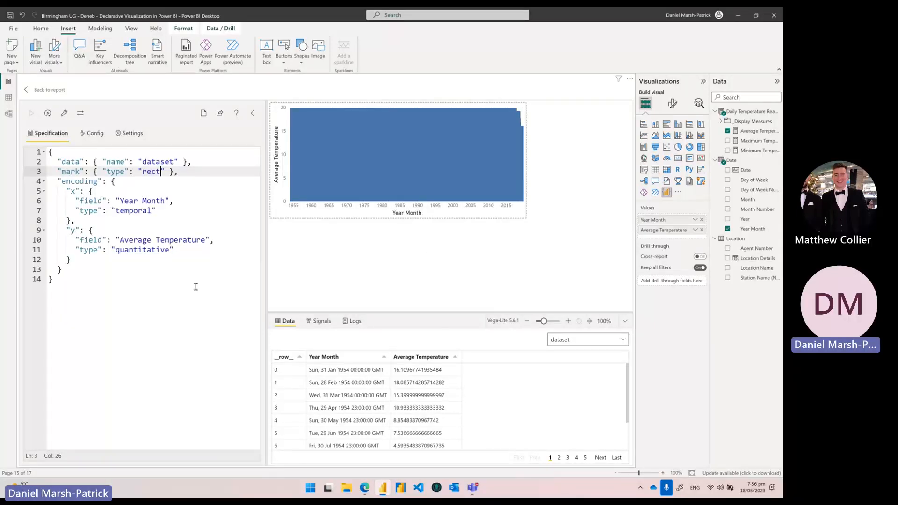
# Add a timeUnit of year to the x encoding of Year Month.
pyautogui.click(188, 209)
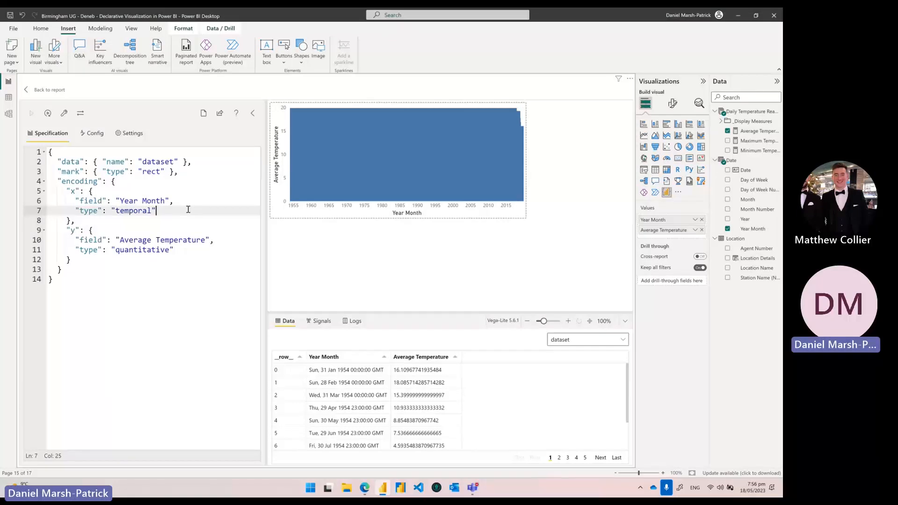
pyautogui.write(',')
pyautogui.press('Return')
pyautogui.write('"timeUnit": "')
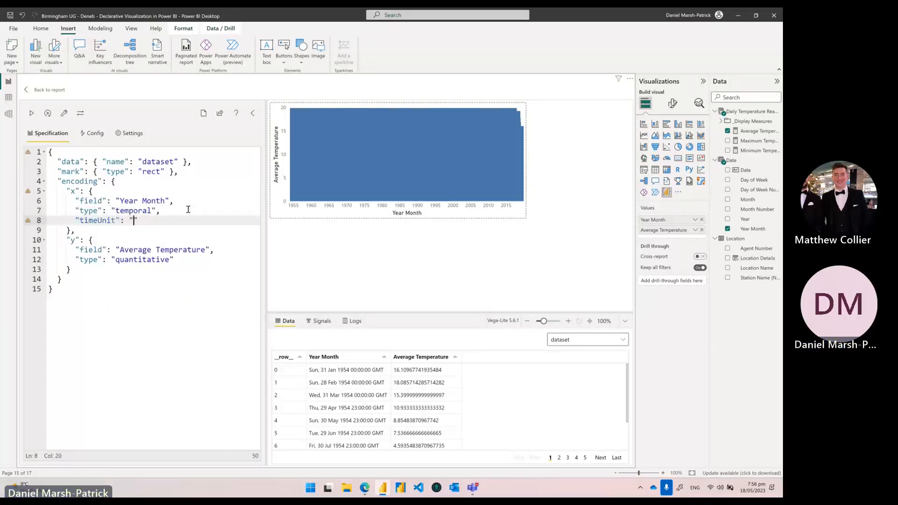
pyautogui.write('year')
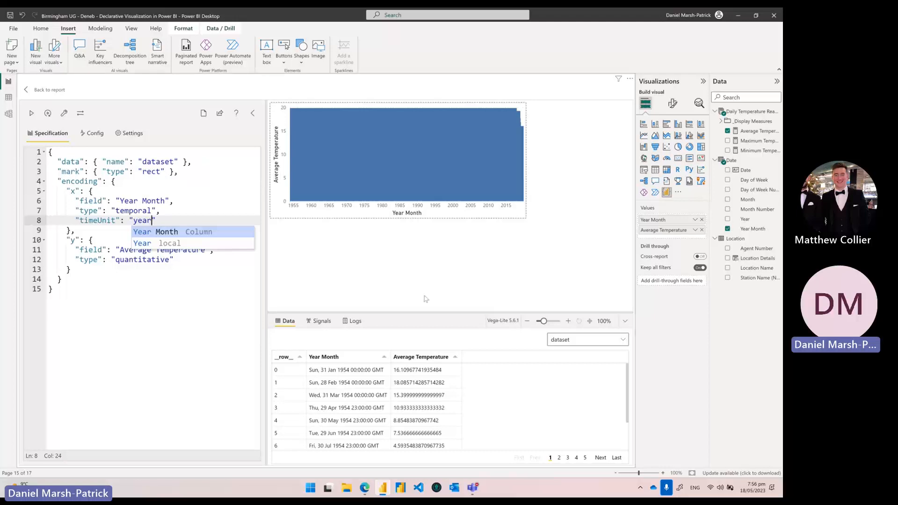
# Replace the y encoding with temporal Year Month using a timeUnit of month, and apply the specification.
pyautogui.click(101, 238)
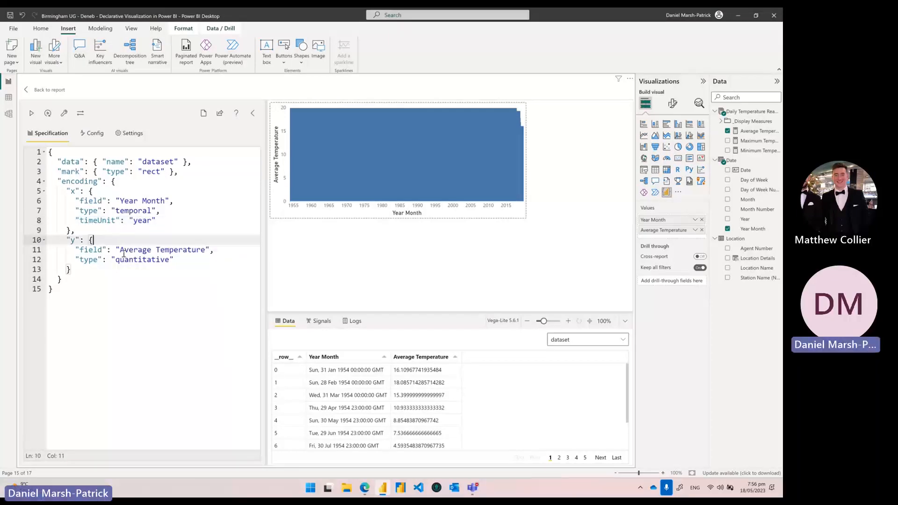
pyautogui.moveTo(157, 221); pyautogui.dragTo(76, 201)
pyautogui.hotkey('ctrl', 'c')
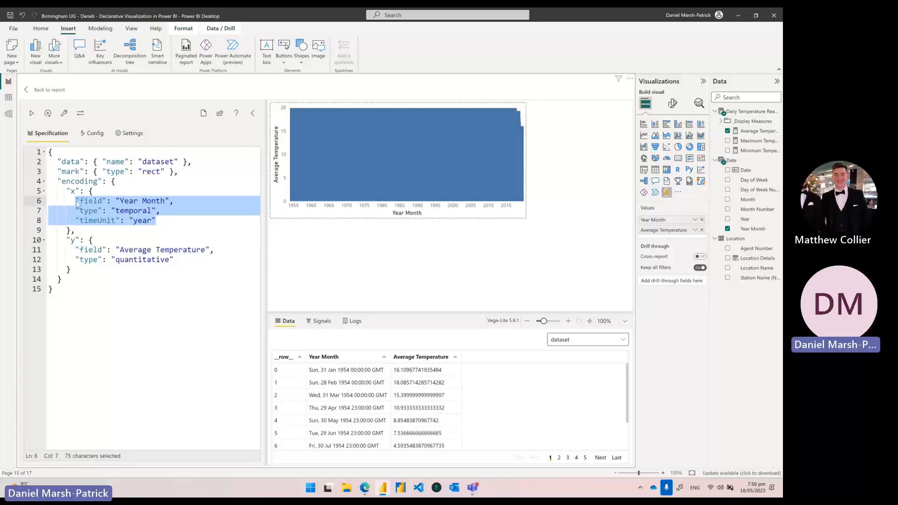
pyautogui.moveTo(174, 260); pyautogui.dragTo(77, 251)
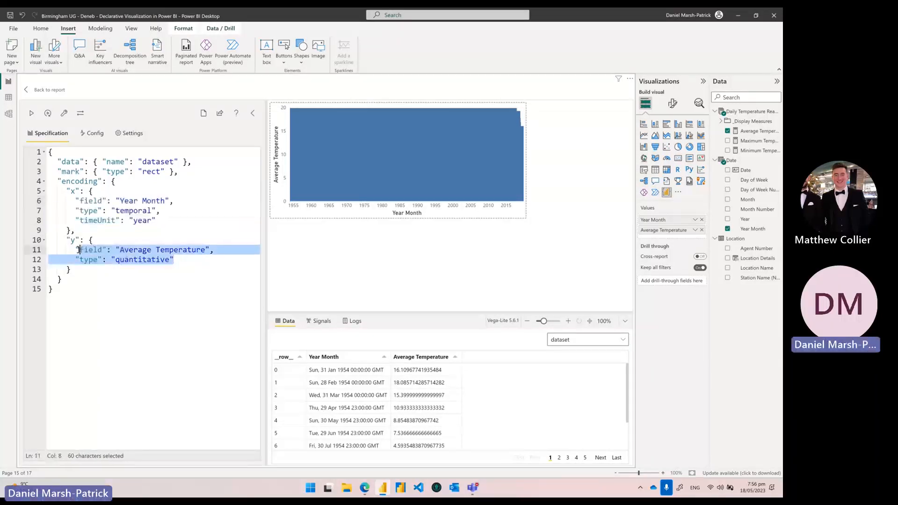
pyautogui.hotkey('ctrl', 'v')
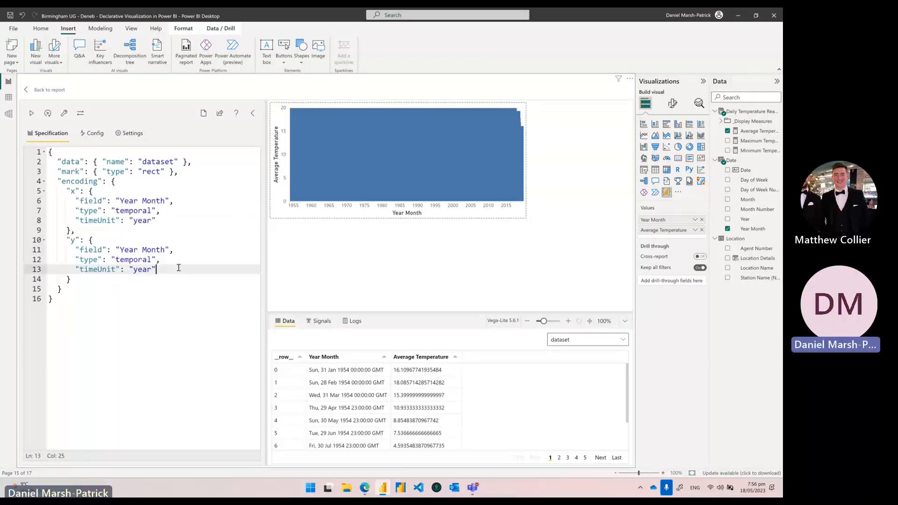
pyautogui.doubleClick(143, 269)
pyautogui.write('month')
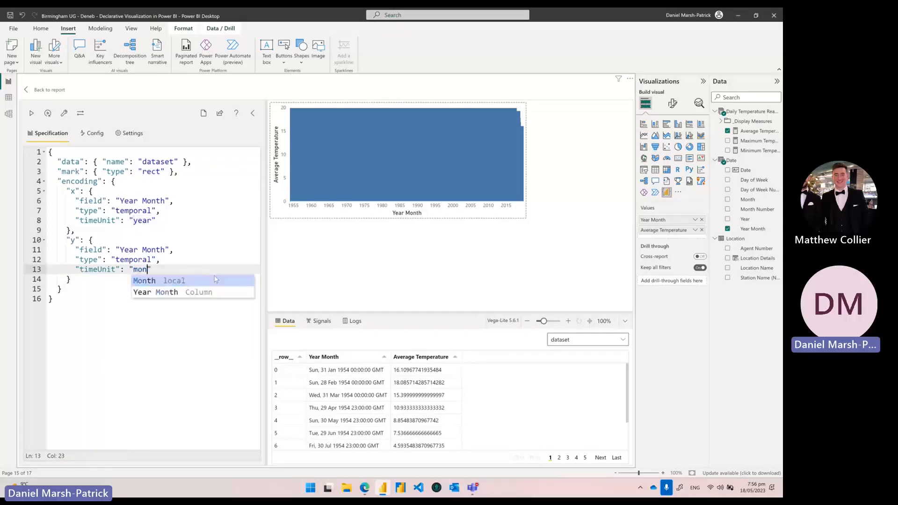
pyautogui.click(189, 218)
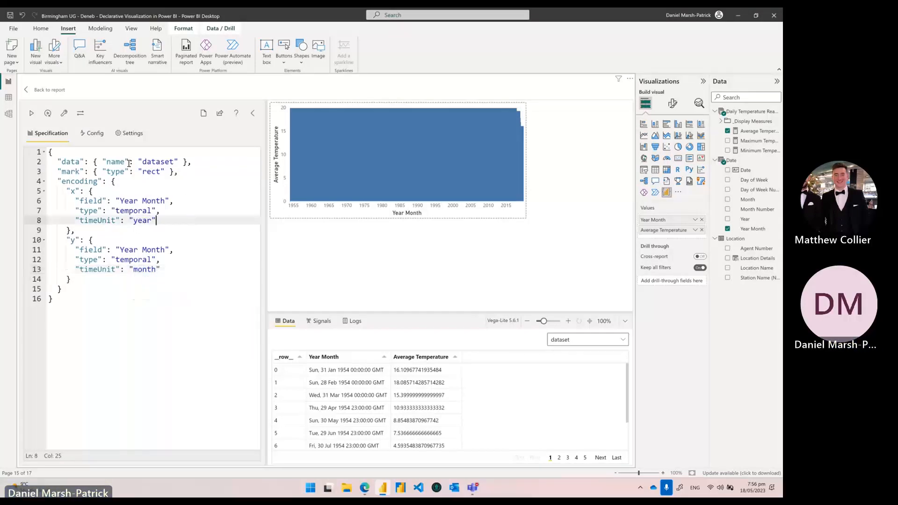
pyautogui.click(35, 117)
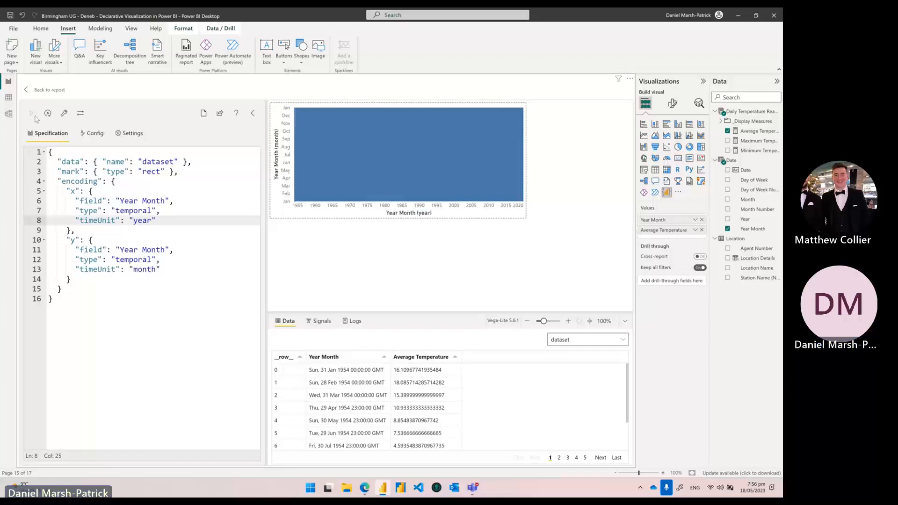
# Change the y encoding's type to ordinal and apply the specification.
pyautogui.moveTo(543, 322); pyautogui.dragTo(551, 324)
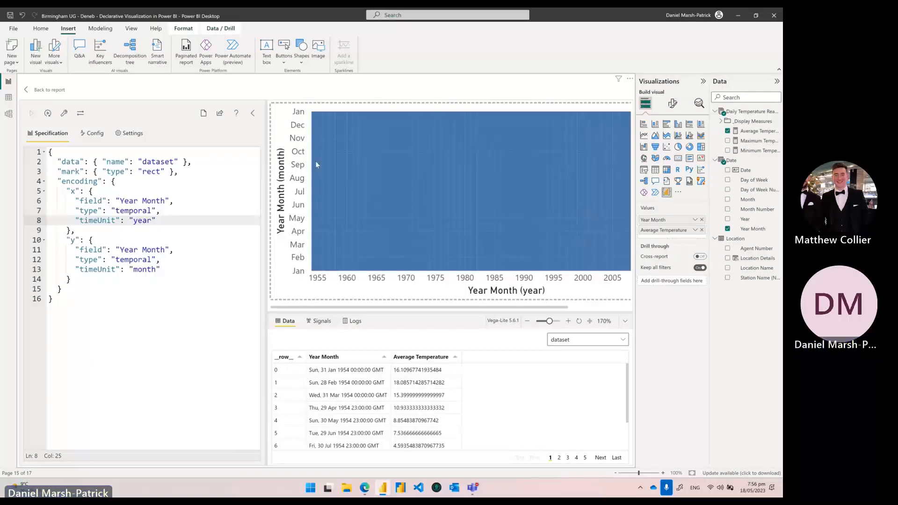
pyautogui.click(131, 260)
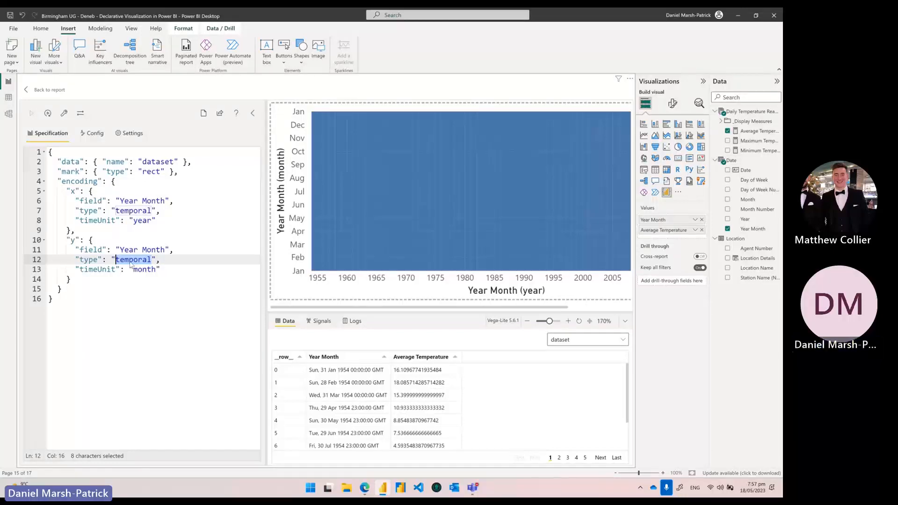
pyautogui.write('ordinal')
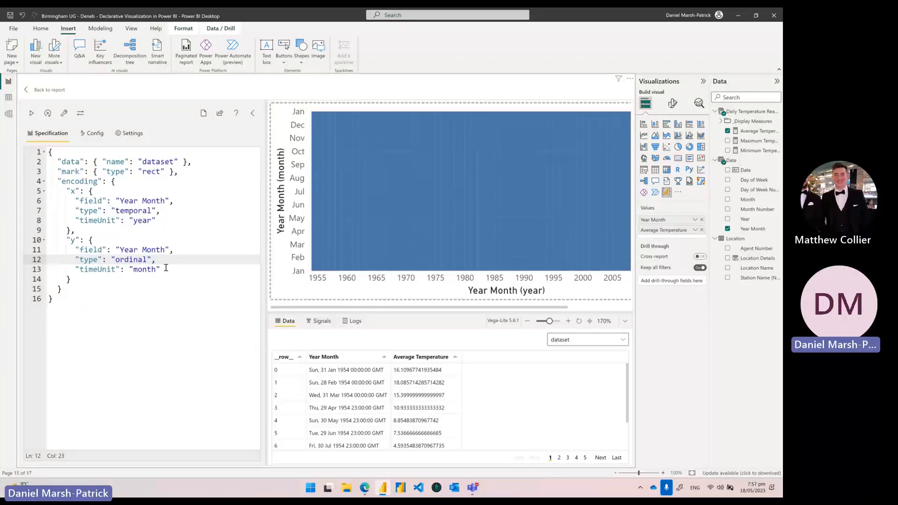
pyautogui.hotkey('ctrl', 'Return')
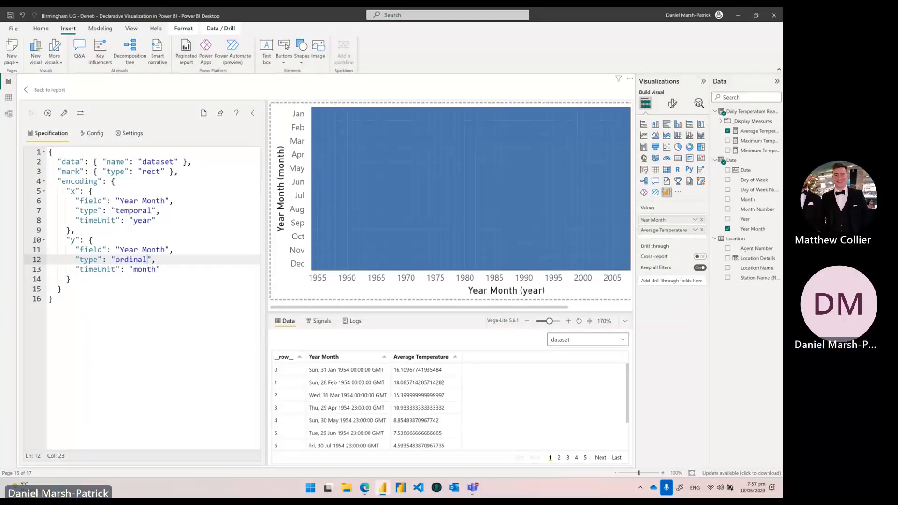
# Add a color encoding for quantitative Average Temperature after the y encoding, with valid JSON syntax, and render the whole heatmap.
pyautogui.click(77, 280)
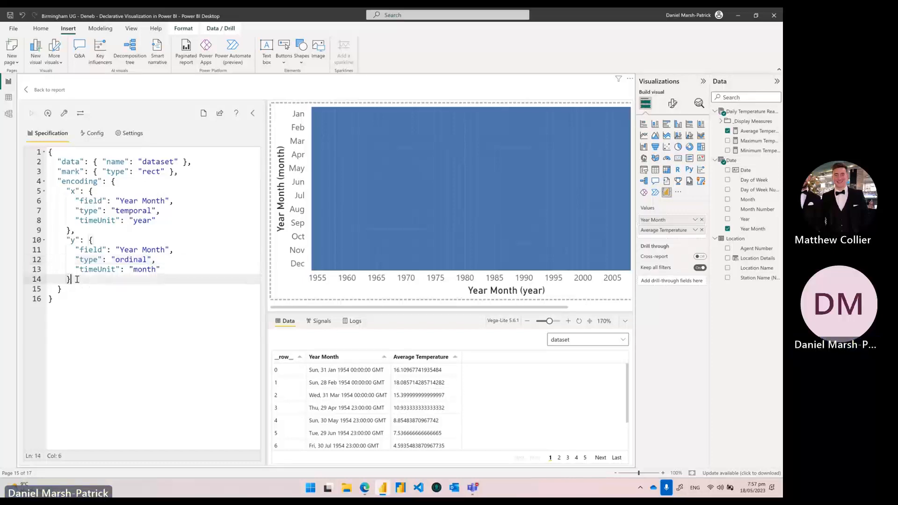
pyautogui.write(', "color": { "field": "Average Temperature", "type": "quantitative" },')
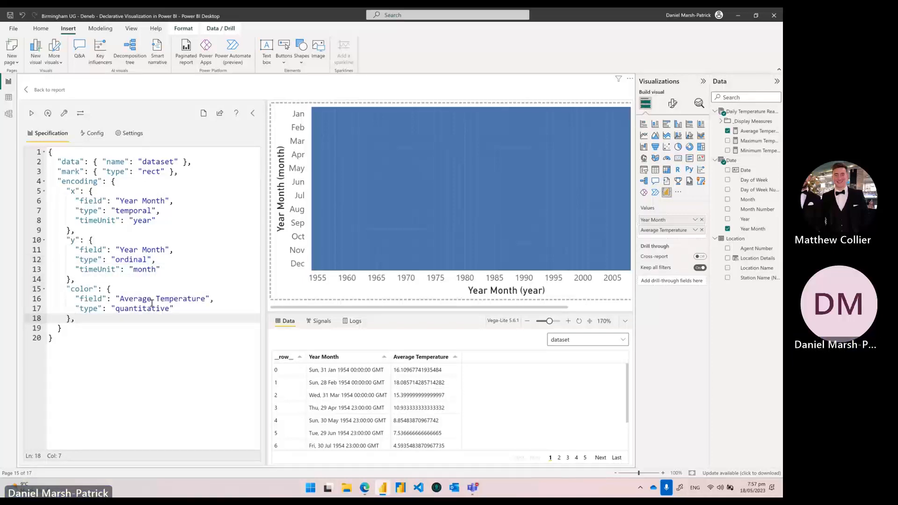
pyautogui.click(30, 114)
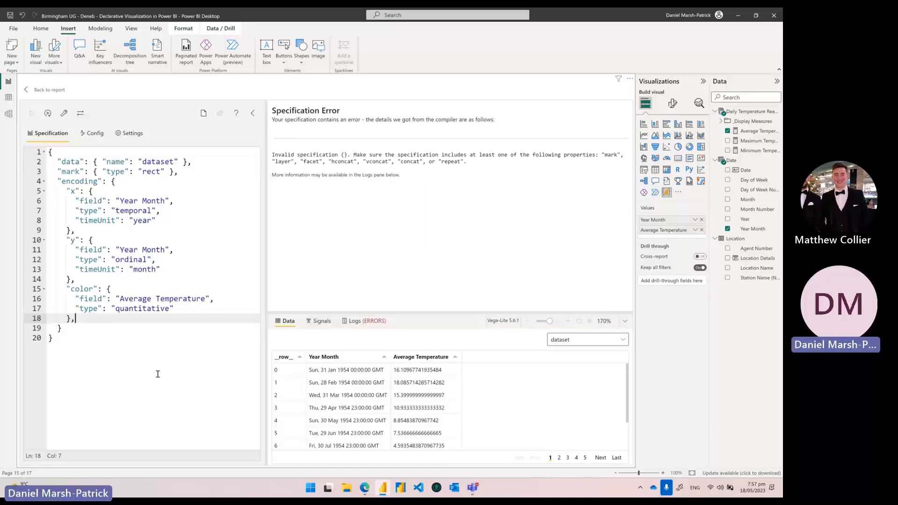
pyautogui.press('BackSpace')
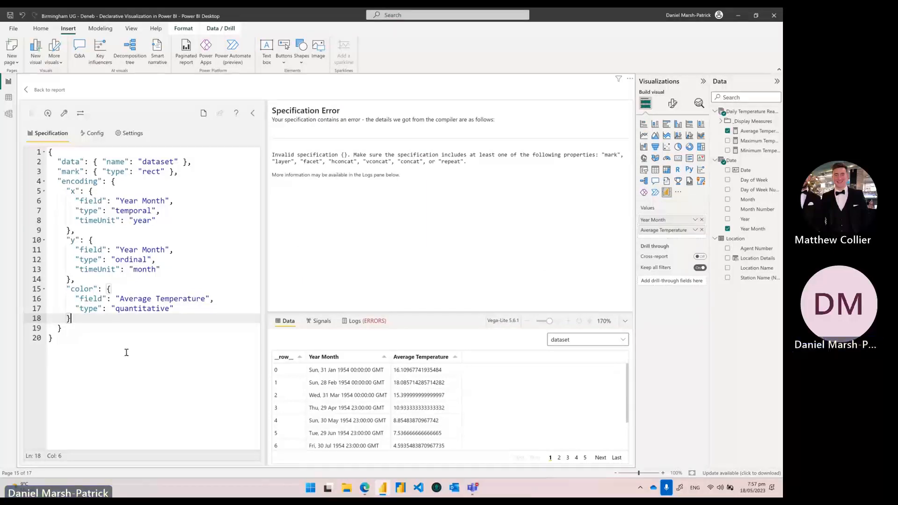
pyautogui.hotkey('ctrl', 'Return')
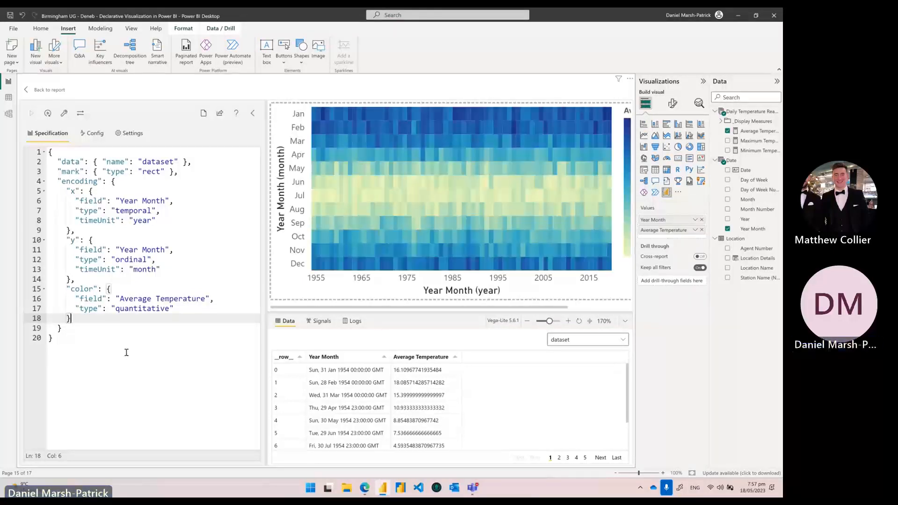
pyautogui.click(590, 321)
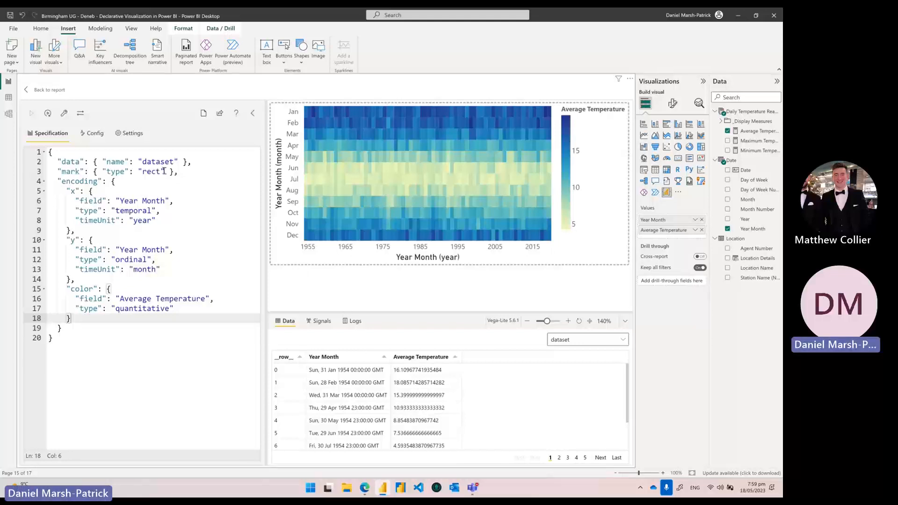
# Review the visual's render mode and interactivity settings, and examine the heatmap on the Demo page and the TT tooltip page.
pyautogui.click(133, 134)
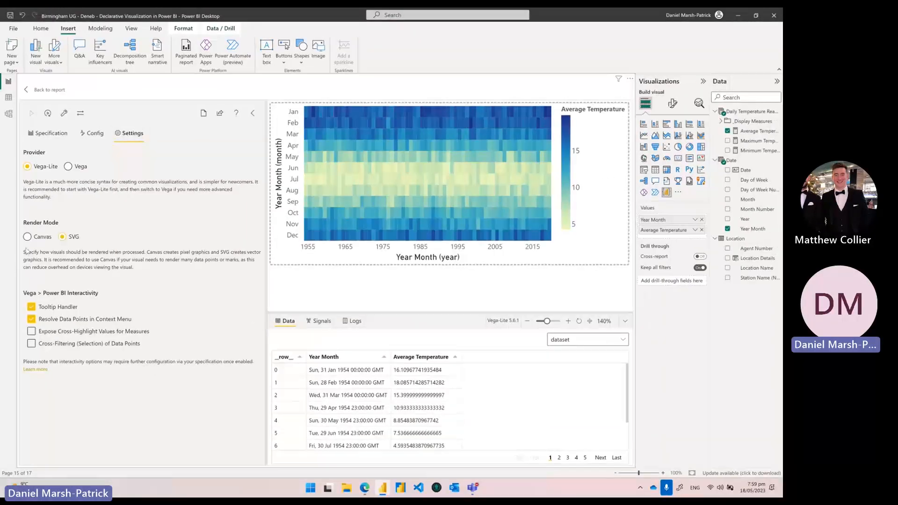
pyautogui.click(51, 134)
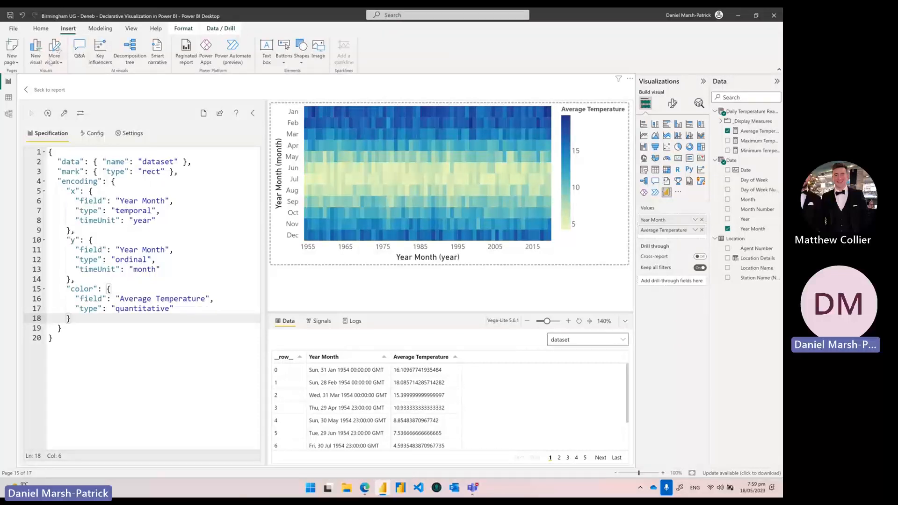
pyautogui.click(52, 91)
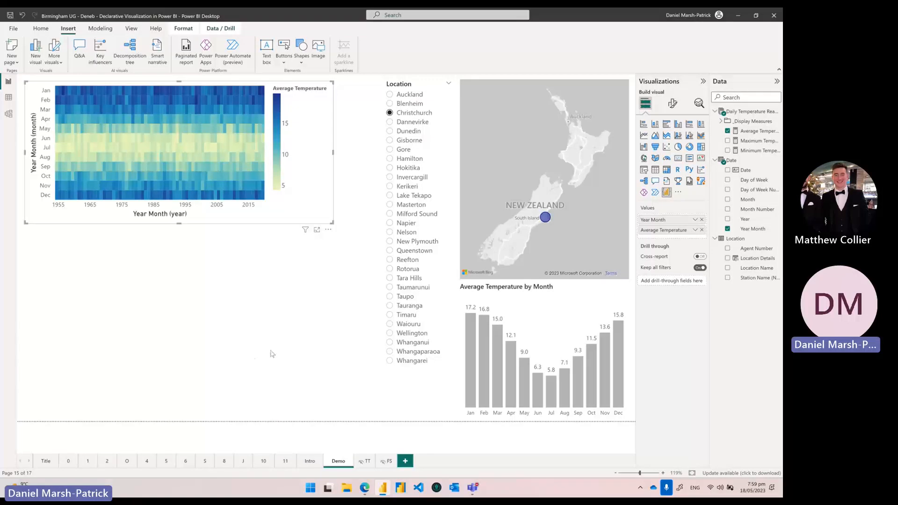
pyautogui.click(364, 462)
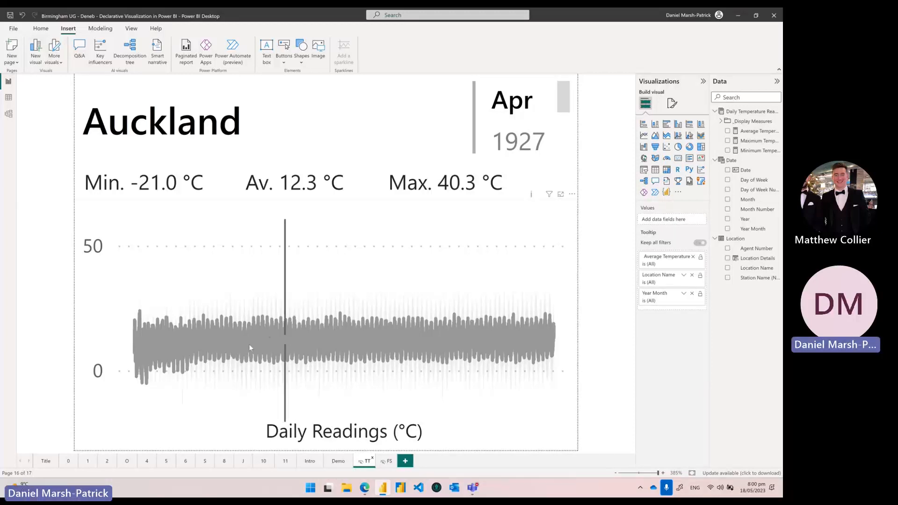
pyautogui.click(338, 460)
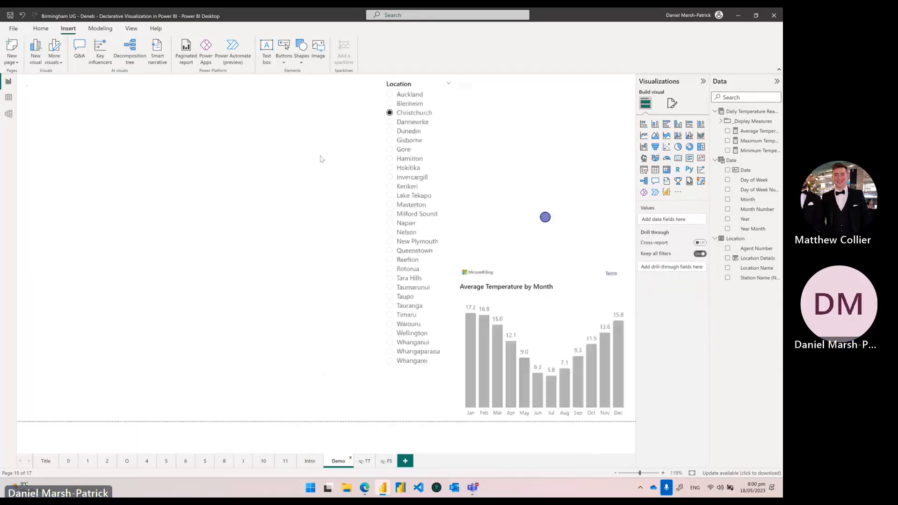
# Open the heatmap visual for editing and add a tooltip property set to true to its rect mark.
pyautogui.click(331, 117)
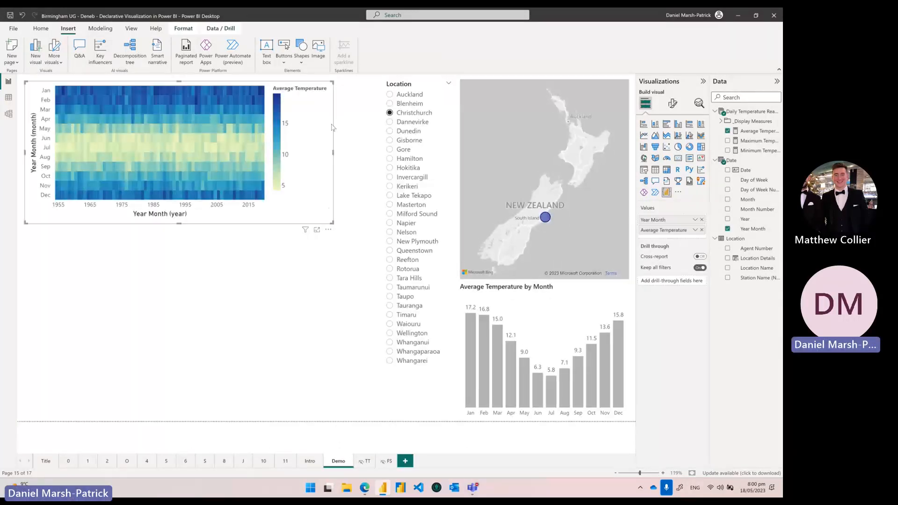
pyautogui.click(329, 230)
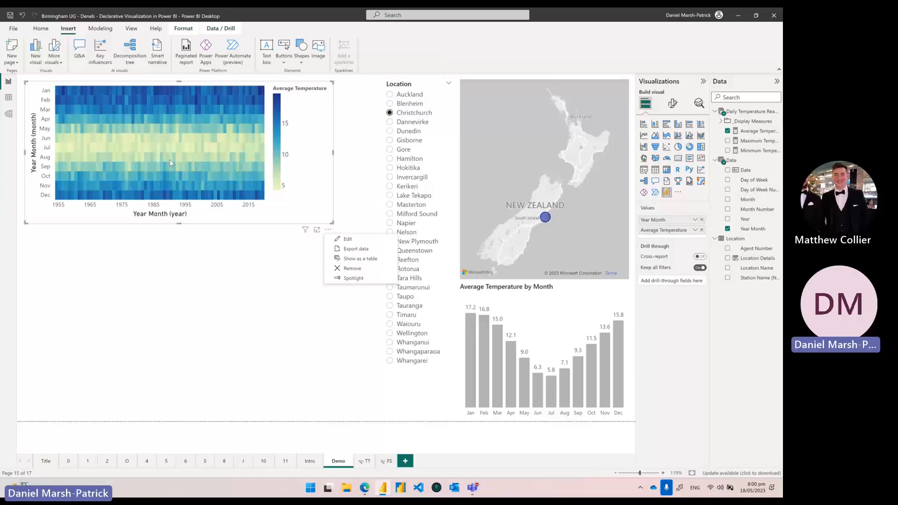
pyautogui.click(346, 239)
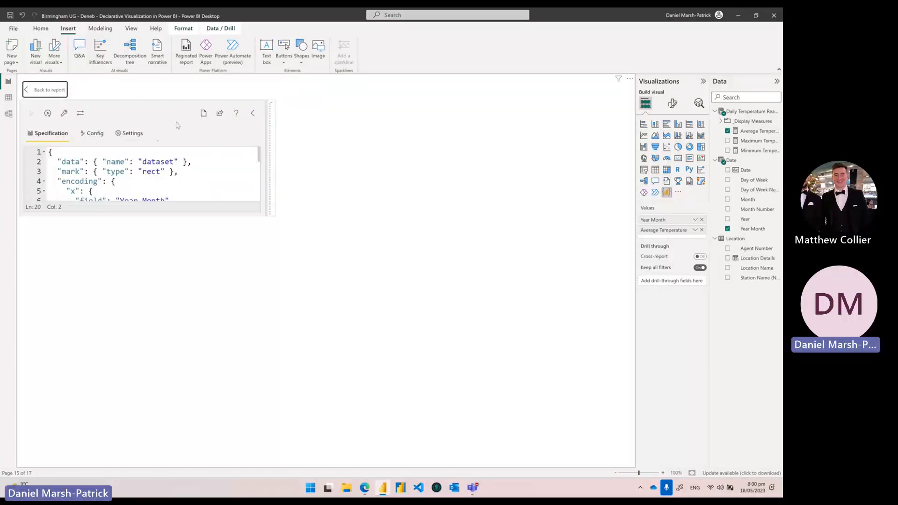
pyautogui.click(168, 172)
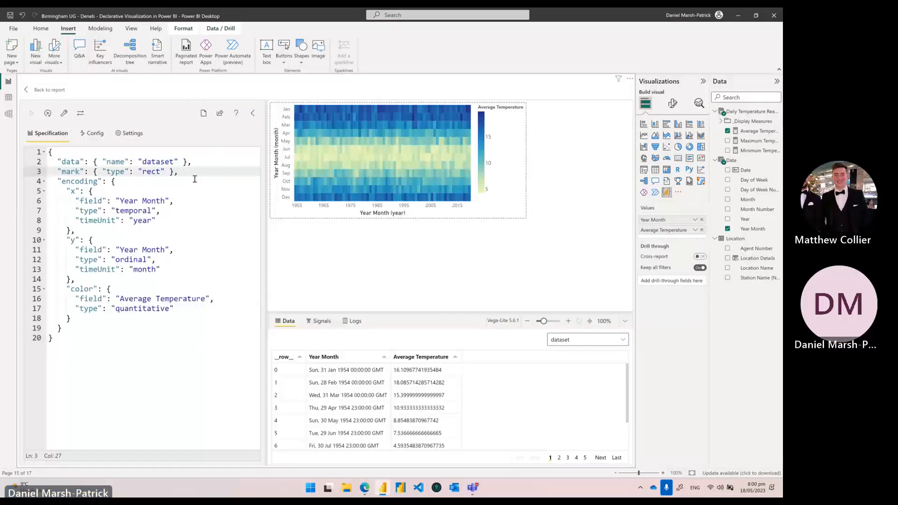
pyautogui.write(', "tol')
pyautogui.press('BackSpace')
pyautogui.write('oltip"')
pyautogui.press('Right')
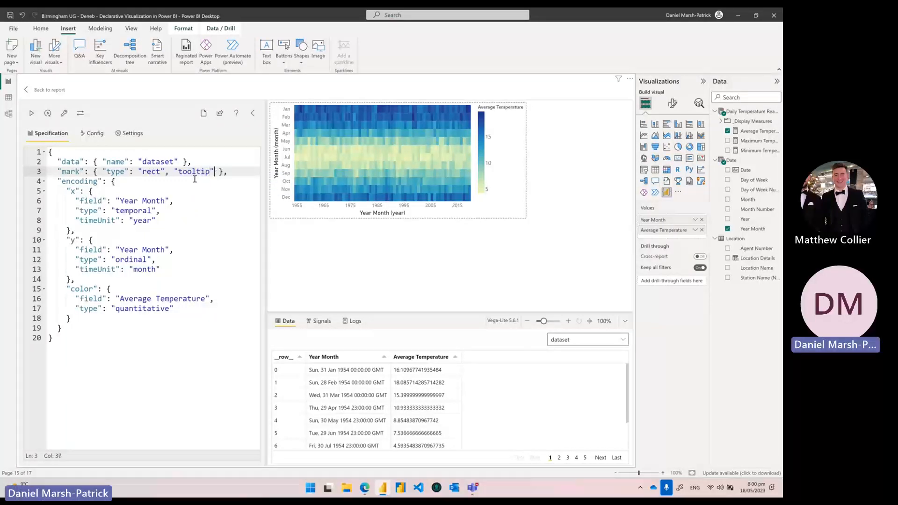
pyautogui.press('BackSpace')
pyautogui.write(': true')
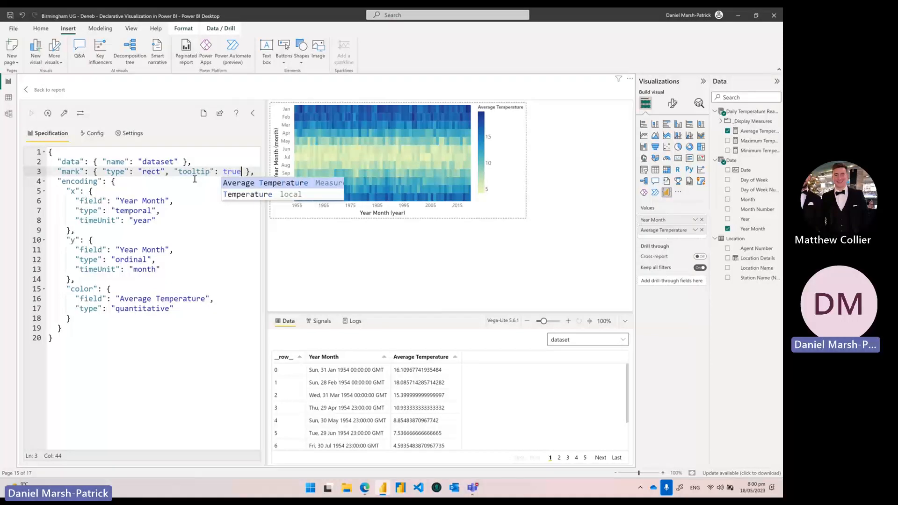
pyautogui.click(188, 188)
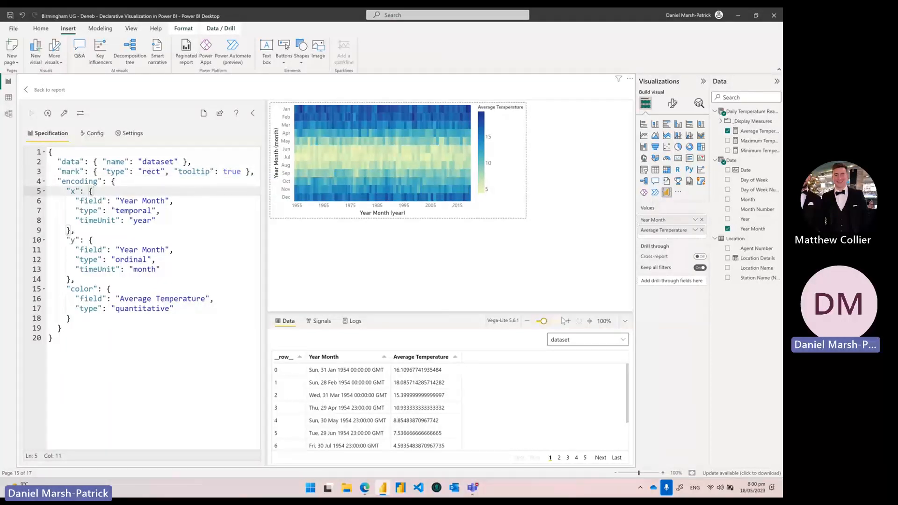
# Enlarge the visual preview to 160% and examine the tooltips of several heatmap cells.
pyautogui.moveTo(543, 321); pyautogui.dragTo(549, 322)
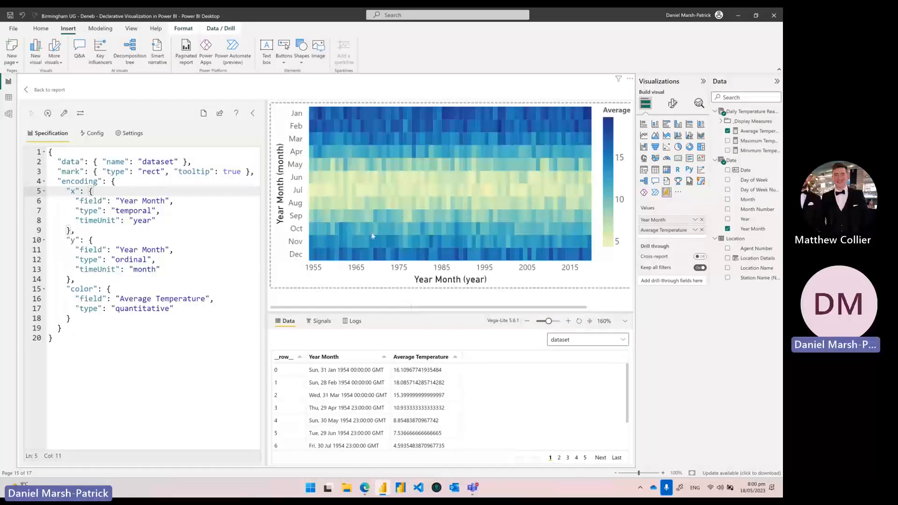
pyautogui.moveTo(363, 214)
pyautogui.moveTo(496, 183)
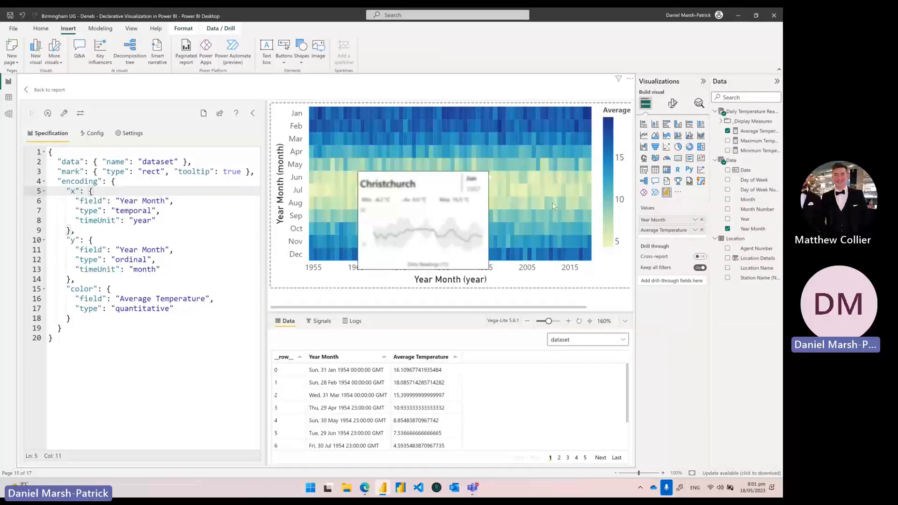
pyautogui.moveTo(567, 226)
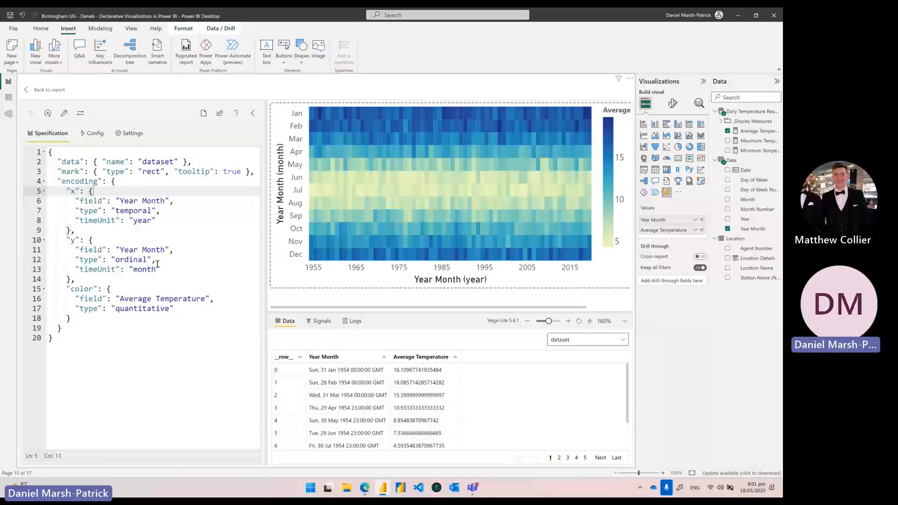
# Replace the whole specification with the prepared layered heatmap whose conditional opacity of 0.1 dims unselected or non-highlighted points, and apply it.
pyautogui.click(182, 260)
pyautogui.hotkey('ctrl', 'a')
pyautogui.hotkey('ctrl', 'v')
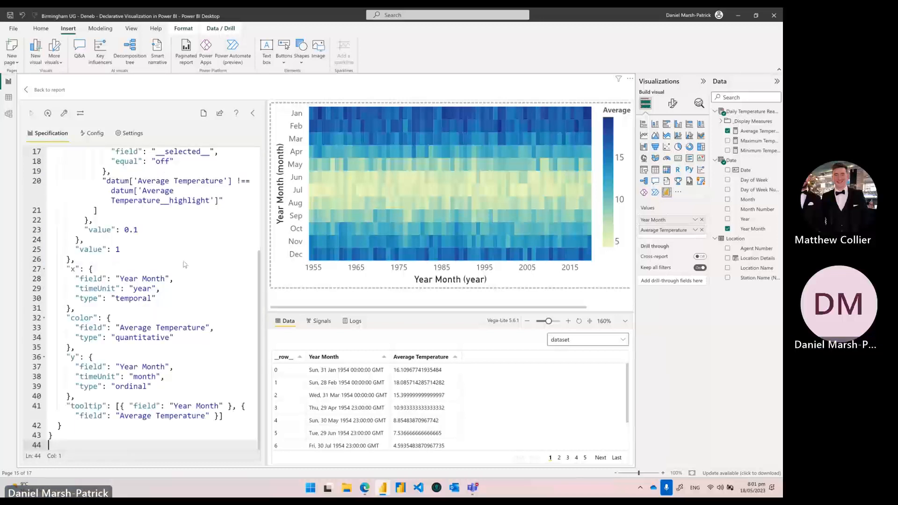
pyautogui.click(31, 113)
# Enable exposing cross-highlight values for measures and cross-filtering of data points, and return to the specification.
pyautogui.click(125, 135)
pyautogui.click(31, 331)
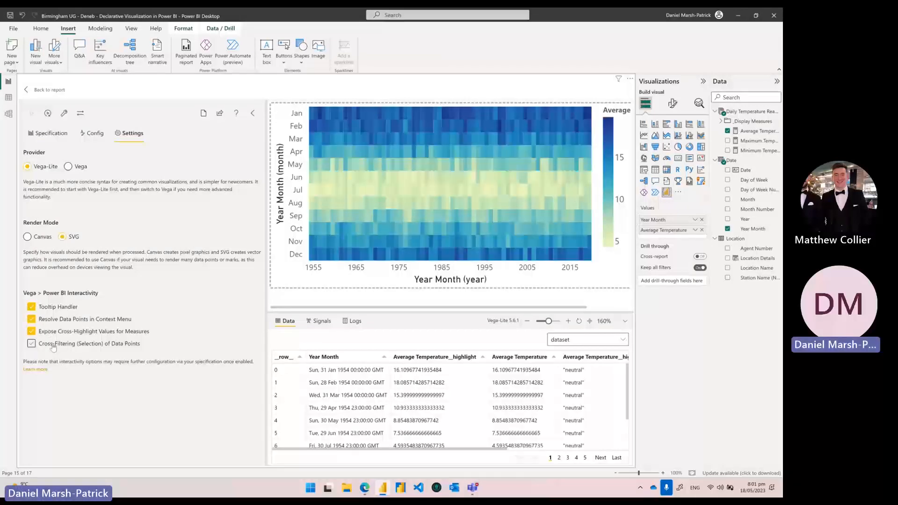
pyautogui.click(53, 345)
pyautogui.click(50, 134)
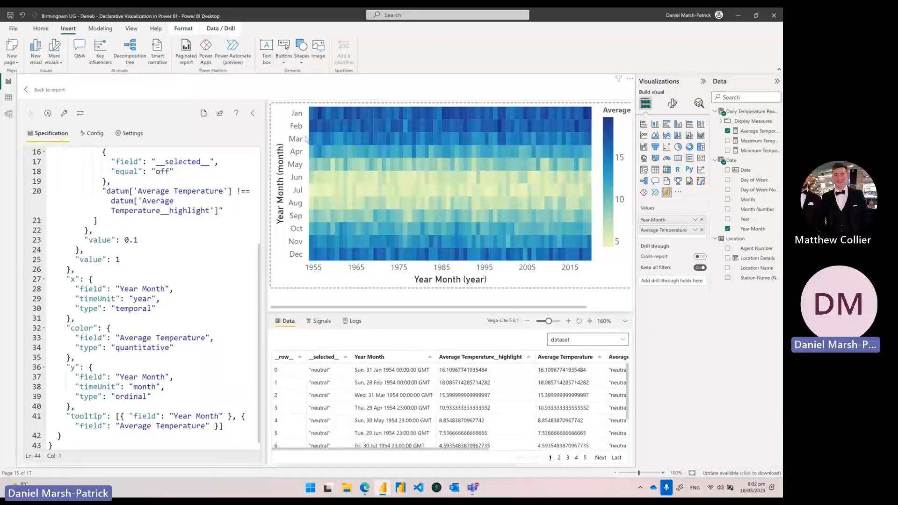
# Test cross-filtering by selecting the January 1954 cell in the preview and other single heatmap cells on the report page.
pyautogui.click(311, 116)
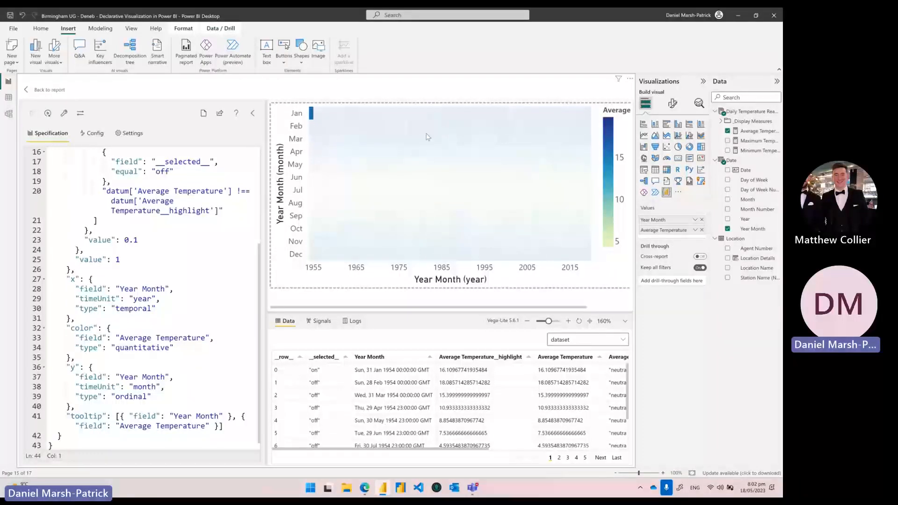
pyautogui.moveTo(426, 136)
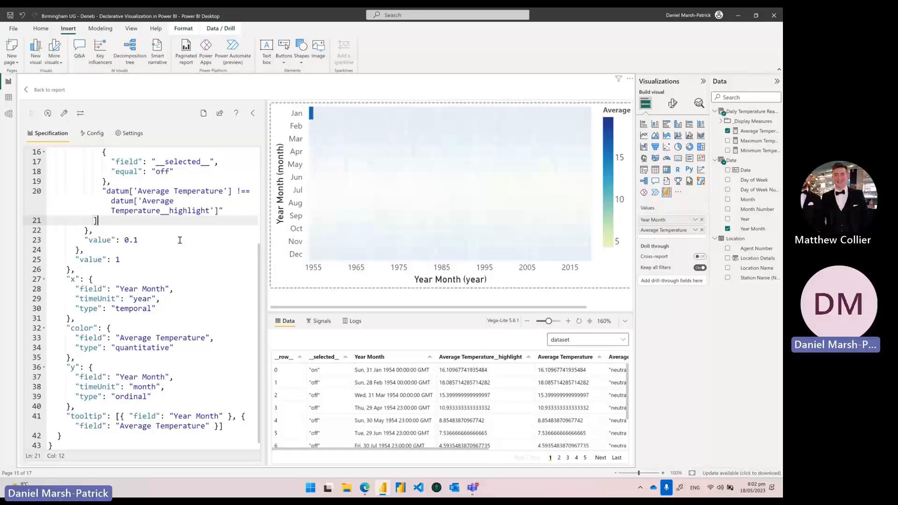
pyautogui.click(45, 90)
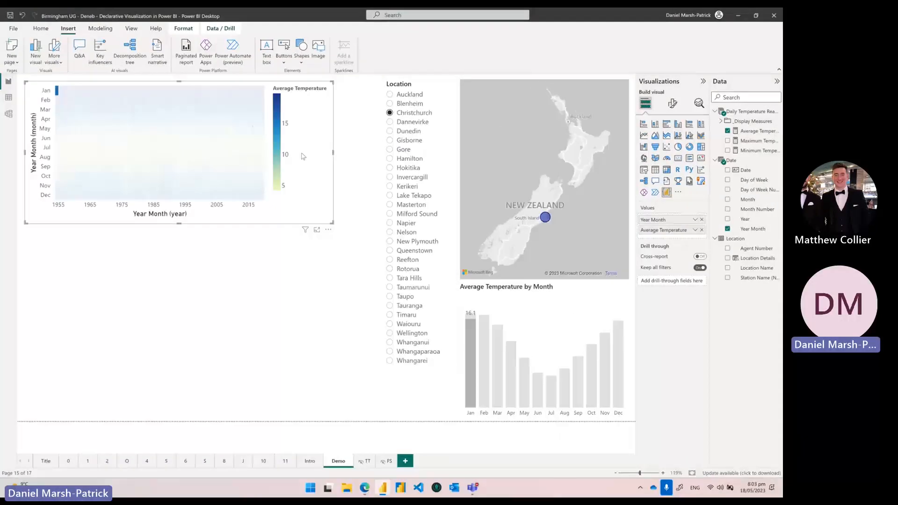
pyautogui.click(250, 128)
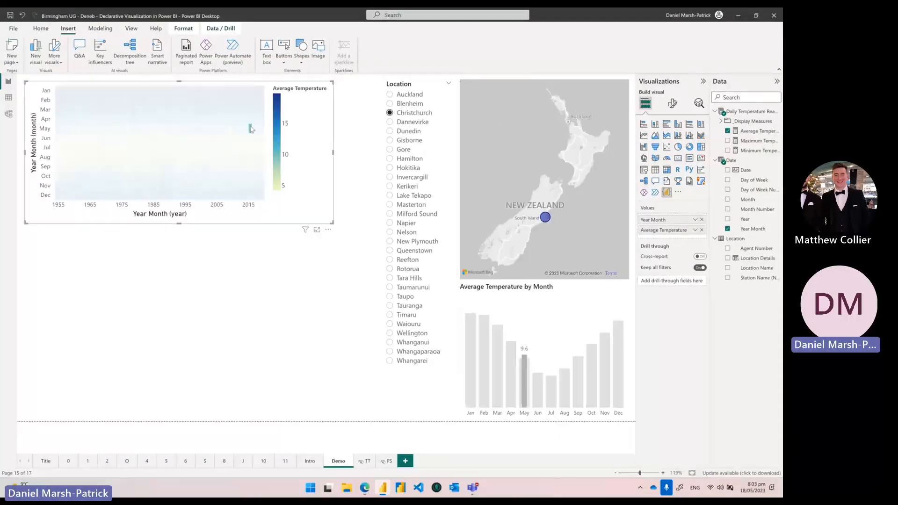
pyautogui.click(231, 149)
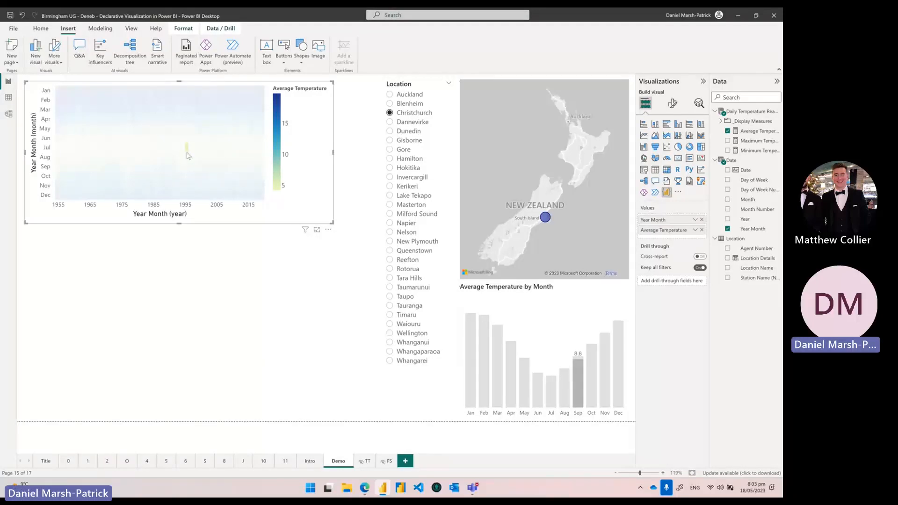
# Test multi-selection with two July cells, an August cell and an October cell, and cross-highlight the heatmap from the bar chart's April bar.
pyautogui.click(186, 150)
pyautogui.keyDown('ctrl'); pyautogui.click(181, 150); pyautogui.keyUp('ctrl')
pyautogui.keyDown('ctrl'); pyautogui.click(170, 157); pyautogui.keyUp('ctrl')
pyautogui.keyDown('ctrl'); pyautogui.click(152, 177); pyautogui.keyUp('ctrl')
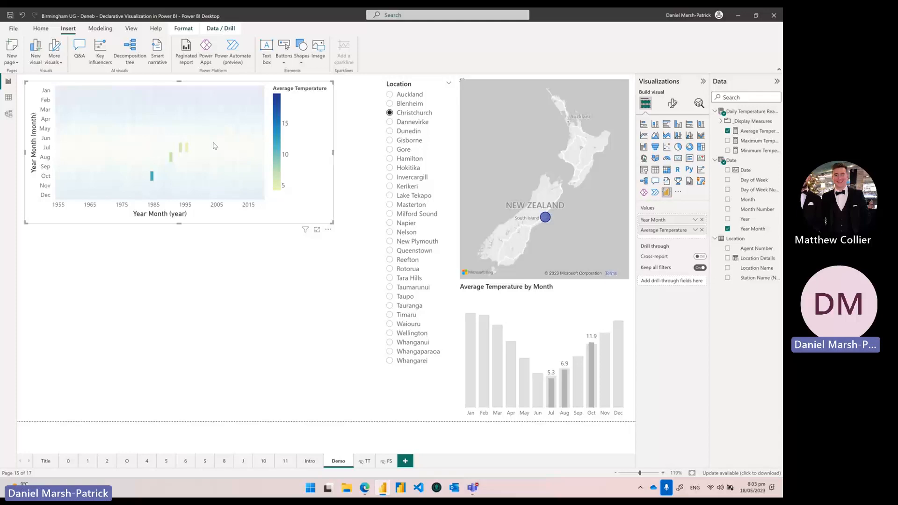
pyautogui.moveTo(205, 145)
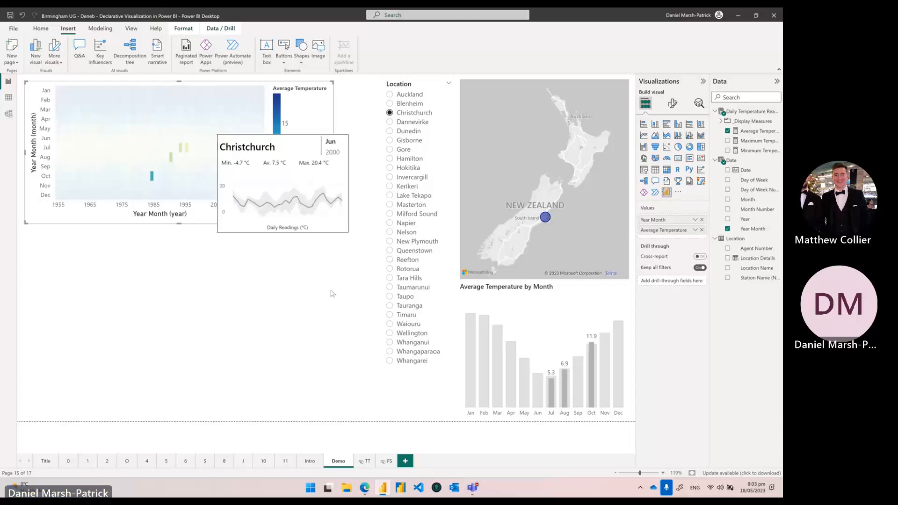
pyautogui.click(509, 372)
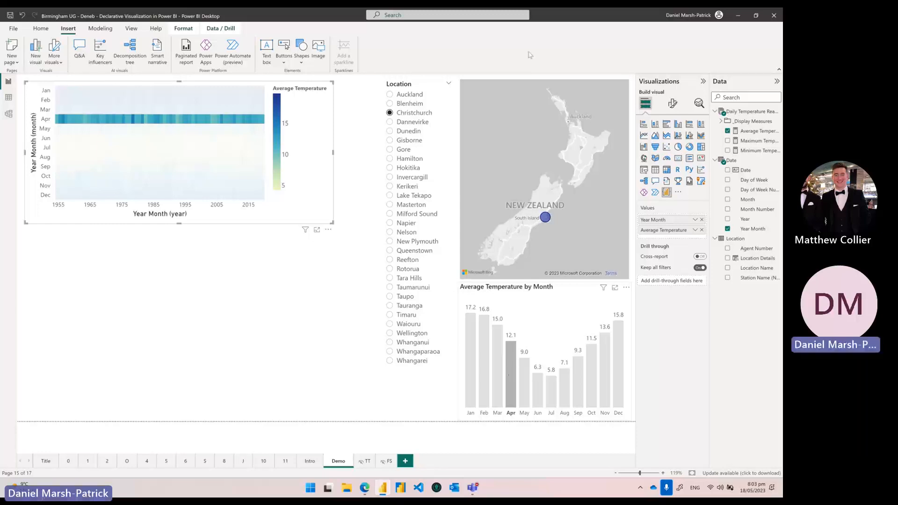
# Replace the heatmap's specification with a formatted Average Temperature density line chart, fit the preview to its pane, and return to the report.
pyautogui.click(329, 232)
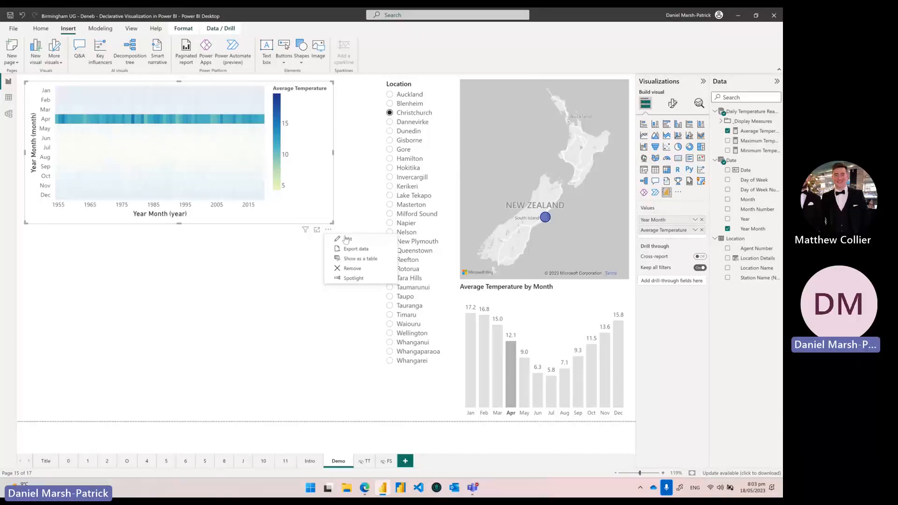
pyautogui.click(348, 240)
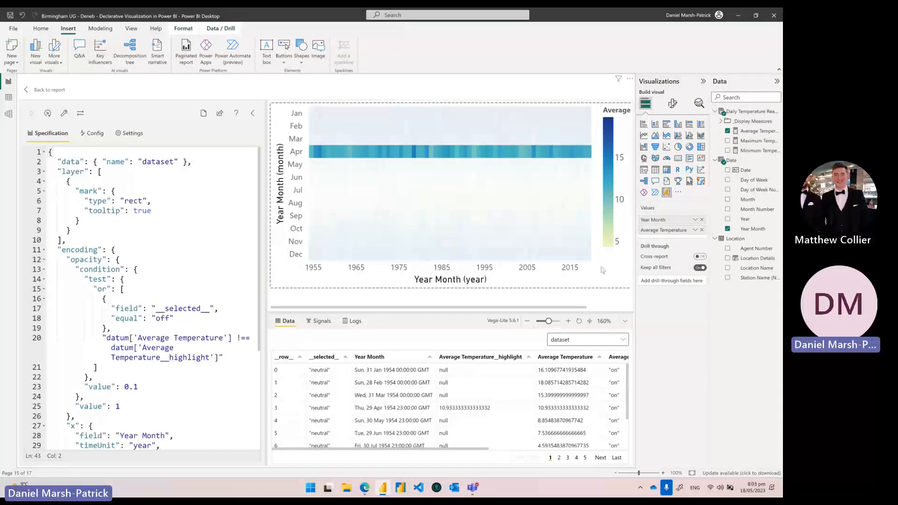
pyautogui.hotkey('ctrl', 'a')
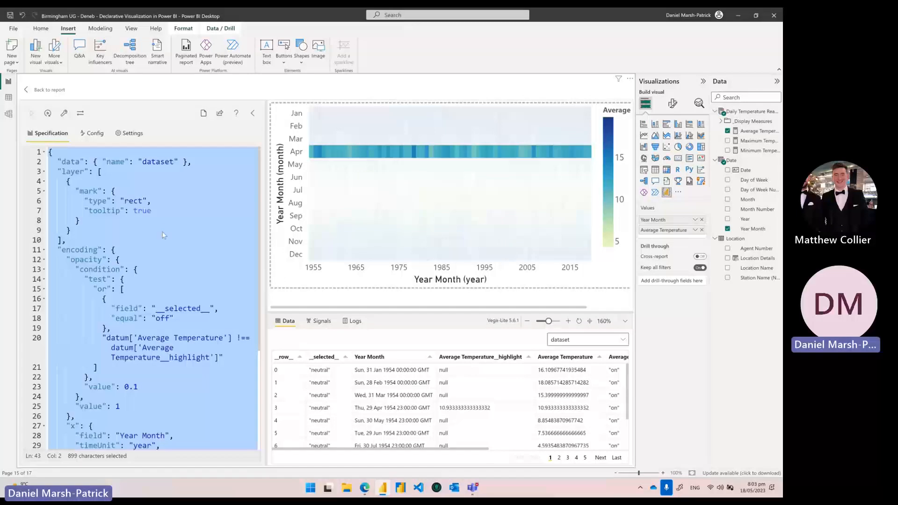
pyautogui.write('{   "data": { "name": "dataset" },   "transform": [{ "density": "Average Temperature" }],   "layer": [{ "mark": { "type": "line" } }],   "encoding": {     "x": {       "field": "value",       "type": "quantitative"     },     "y": {       "field": "density",       "type": "quantitative"     }   } }')
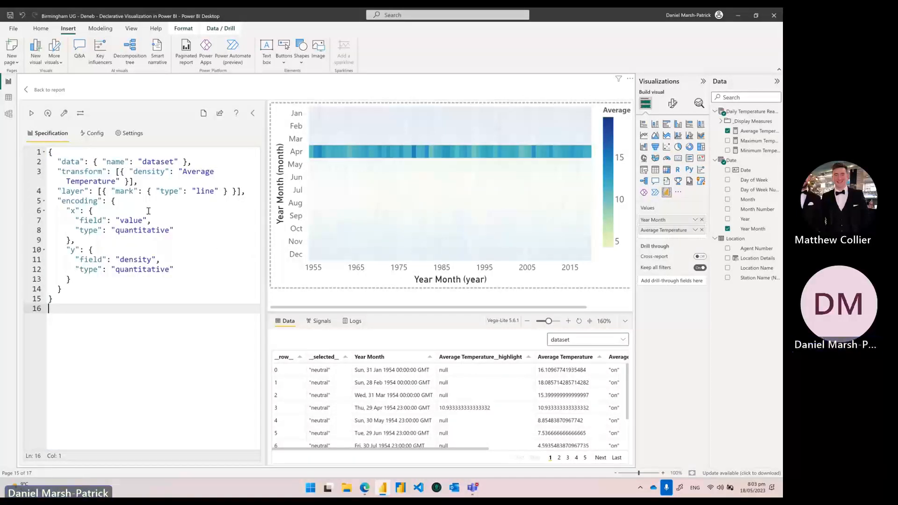
pyautogui.click(65, 114)
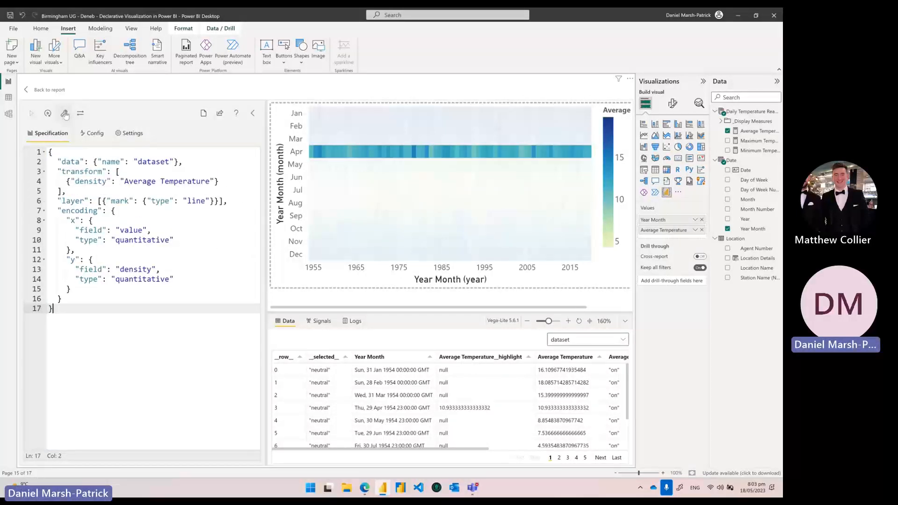
pyautogui.click(589, 322)
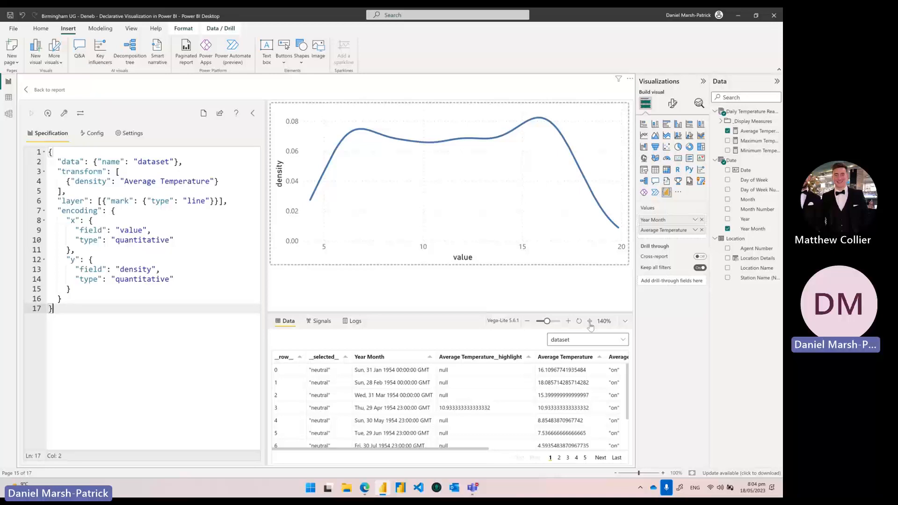
pyautogui.click(56, 93)
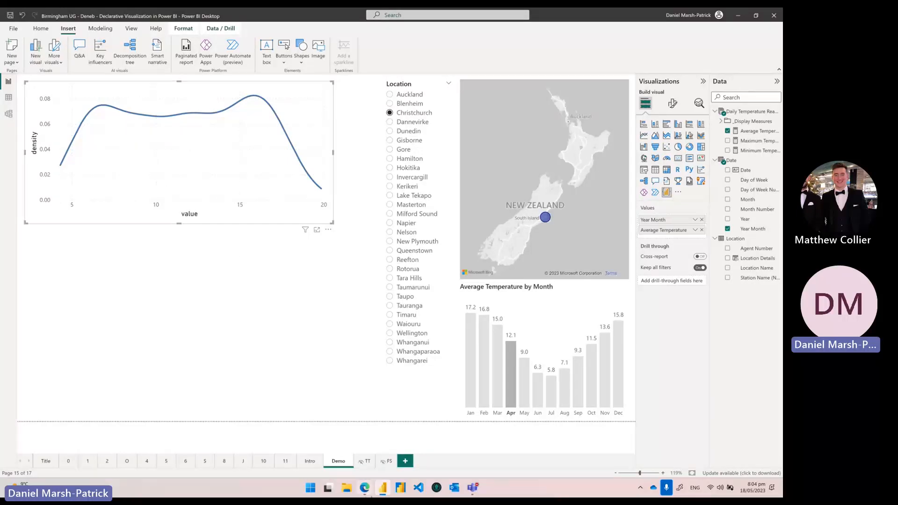
# Switch to the Edge browser, open the SWD 2022-01 Temperature Cycles report, and highlight February in the radial chart.
pyautogui.click(369, 495)
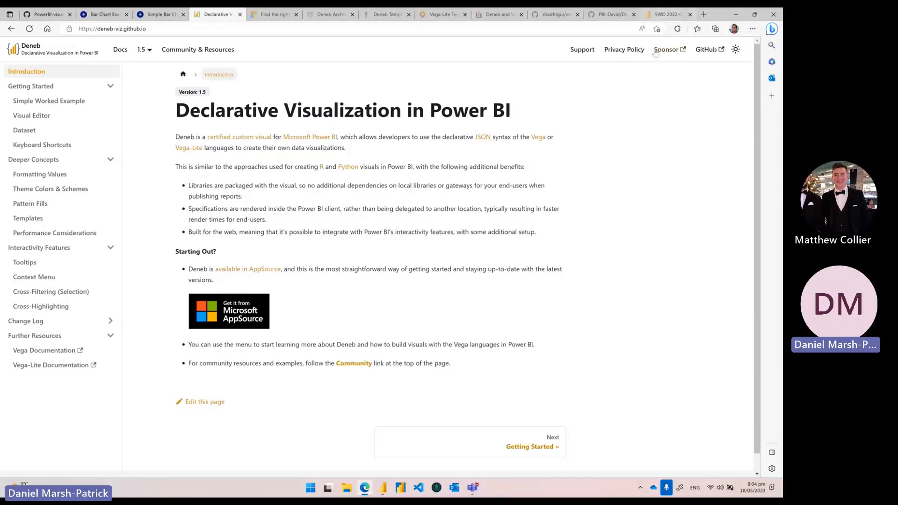
pyautogui.click(664, 14)
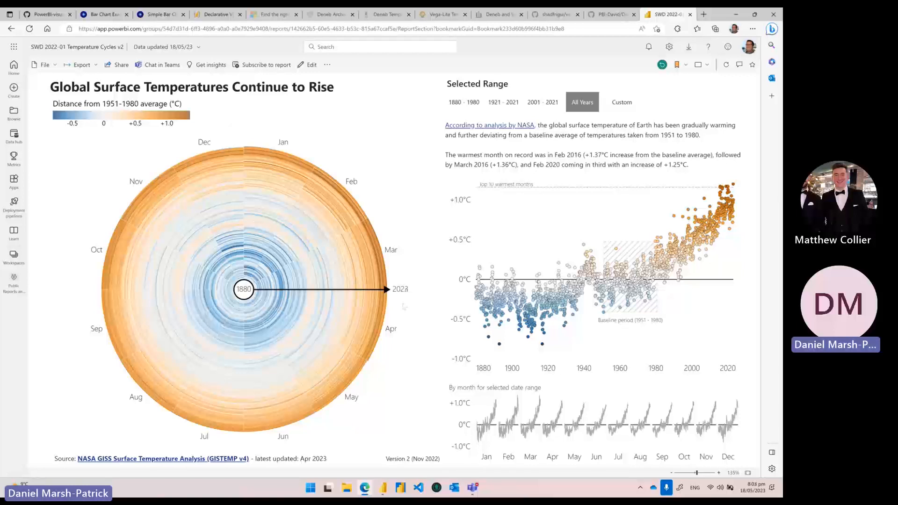
pyautogui.moveTo(270, 204)
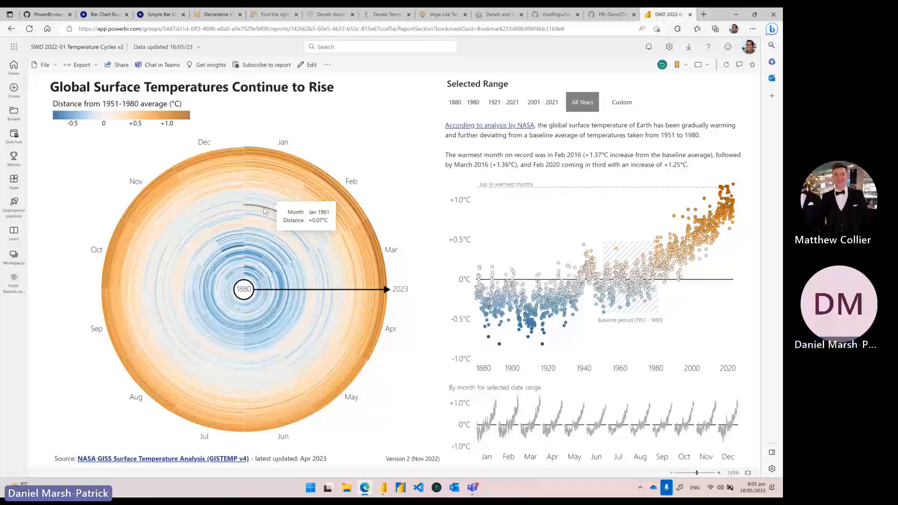
pyautogui.click(355, 183)
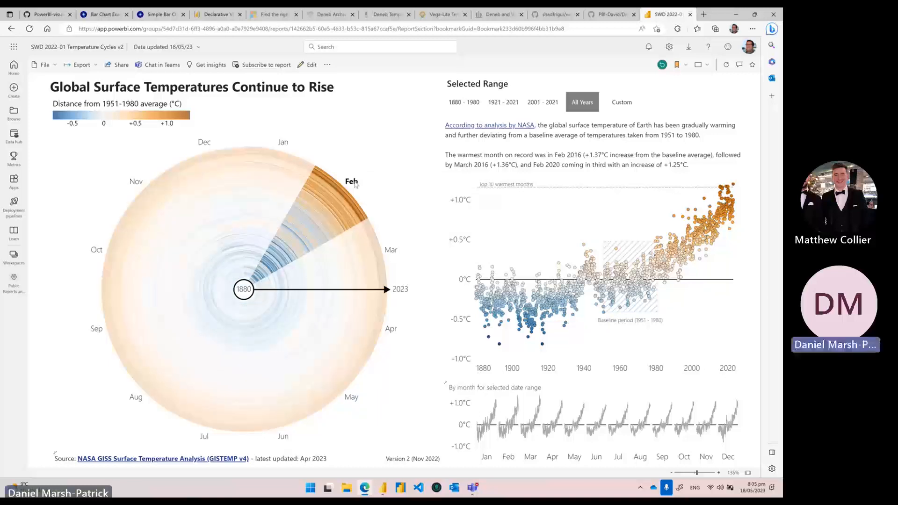